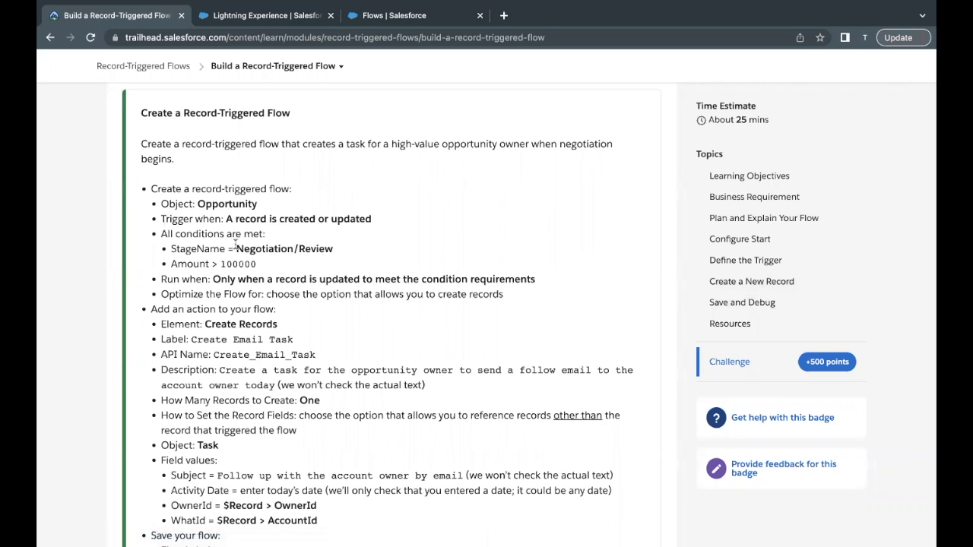
# Review the challenge's StageName and Amount condition requirements on the Trailhead page
pyautogui.moveTo(169, 245); pyautogui.dragTo(259, 263)
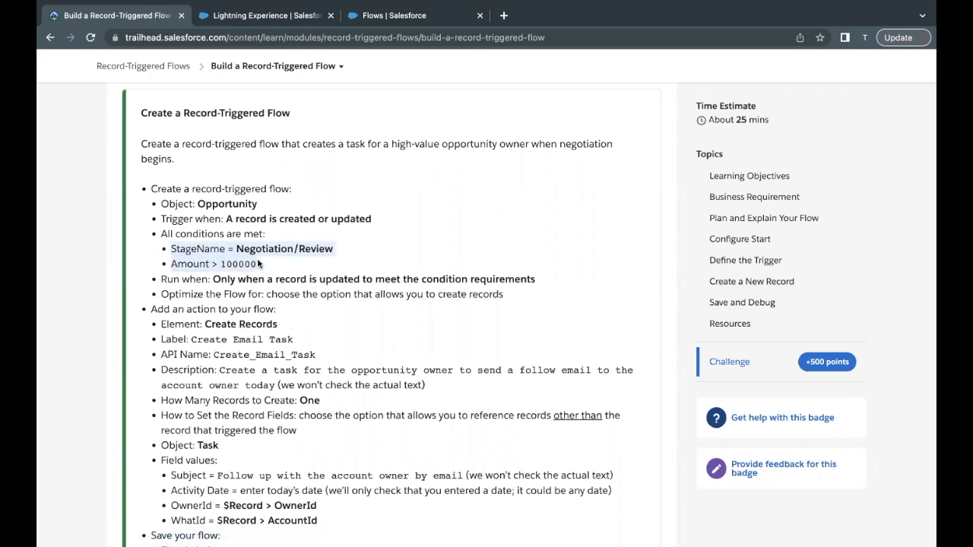
pyautogui.scroll(-1, 259, 263)
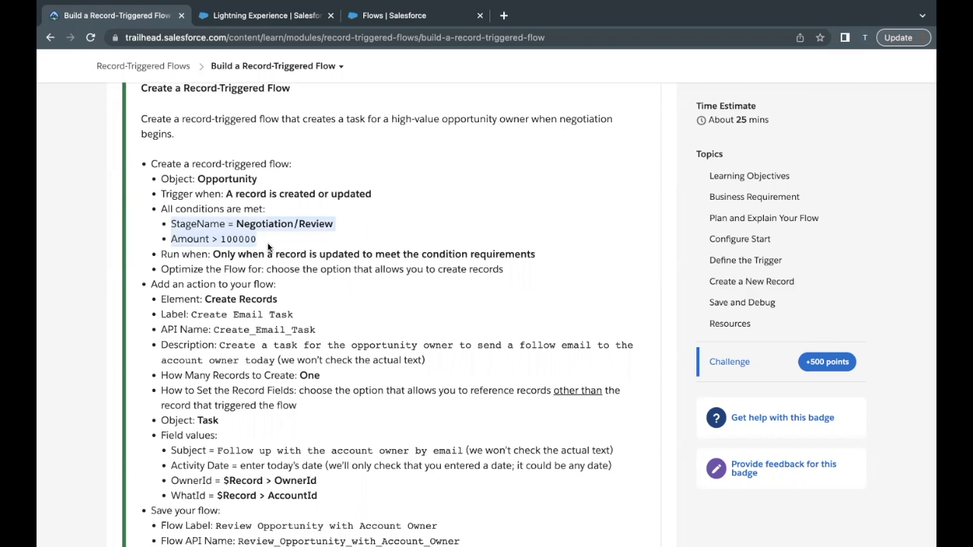
pyautogui.scroll(-3, 267, 248)
pyautogui.moveTo(205, 236); pyautogui.dragTo(279, 238)
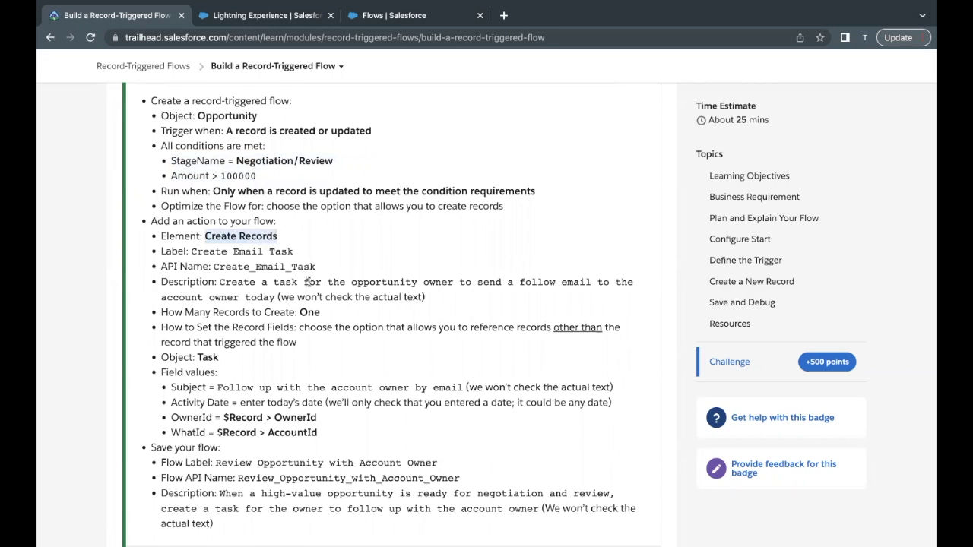
pyautogui.scroll(-1, 304, 278)
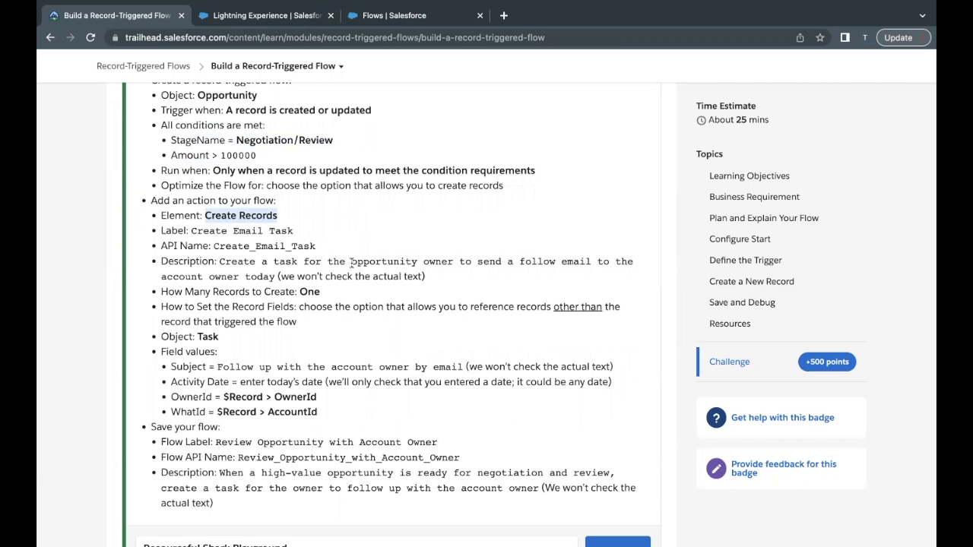
# Read the opportunity and account task description, then bring up the Setup Flows list
pyautogui.moveTo(350, 261); pyautogui.dragTo(416, 263)
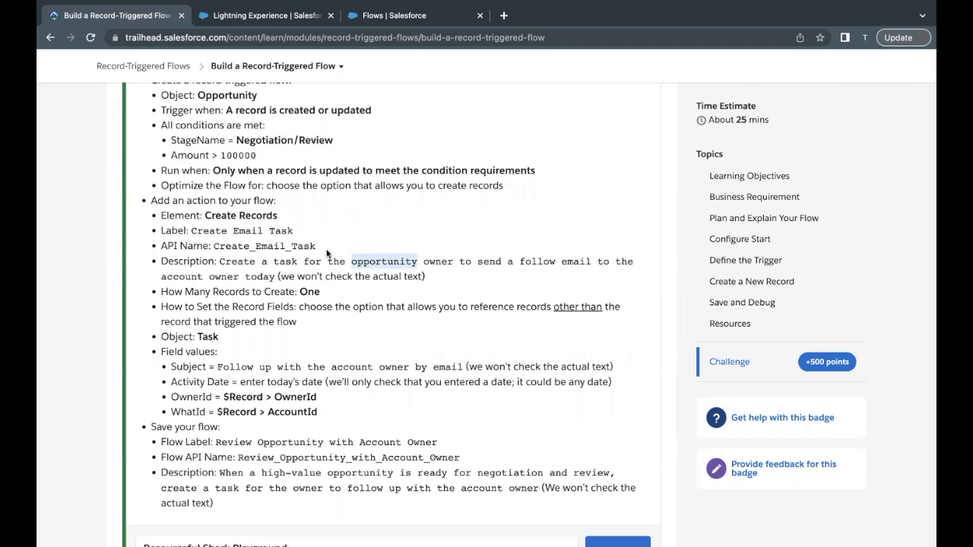
pyautogui.doubleClick(169, 276)
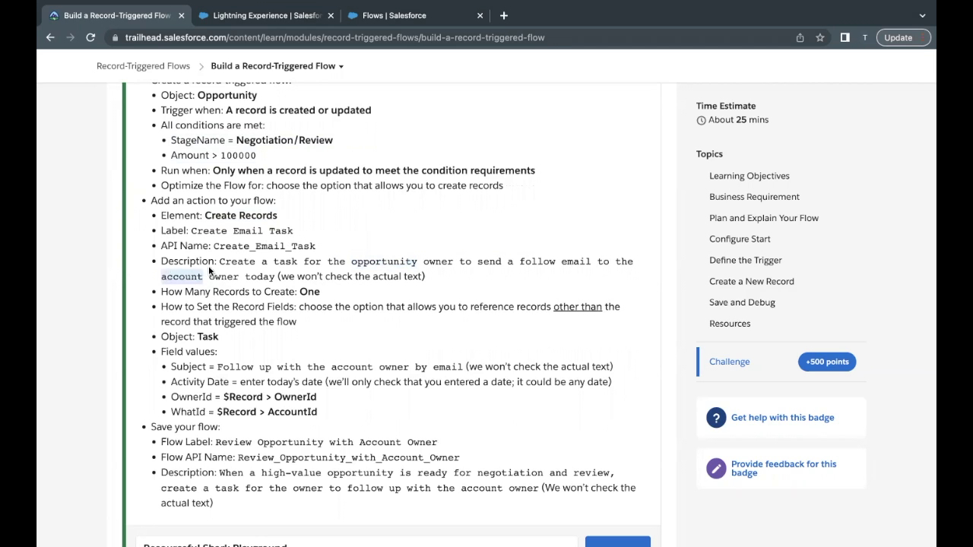
pyautogui.moveTo(350, 261); pyautogui.dragTo(415, 262)
pyautogui.click(414, 260)
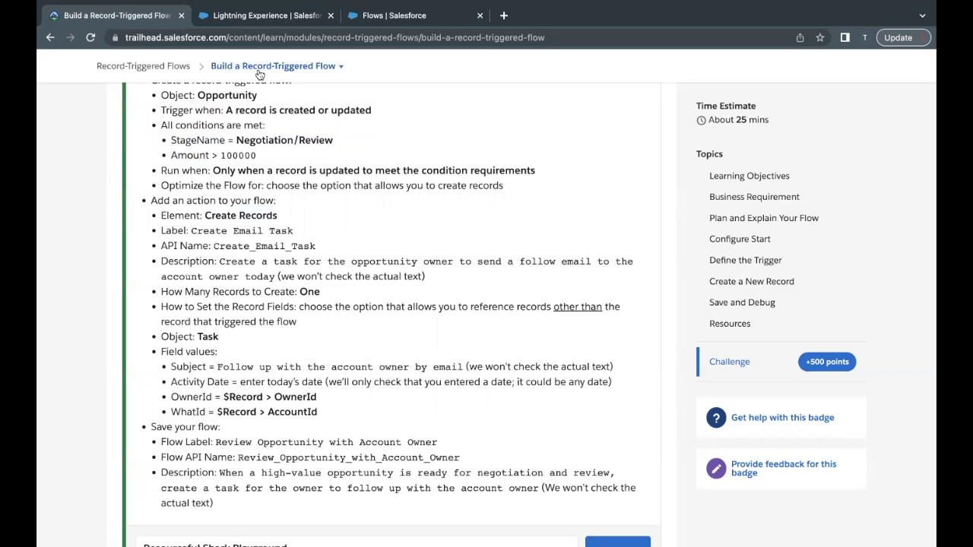
pyautogui.click(368, 20)
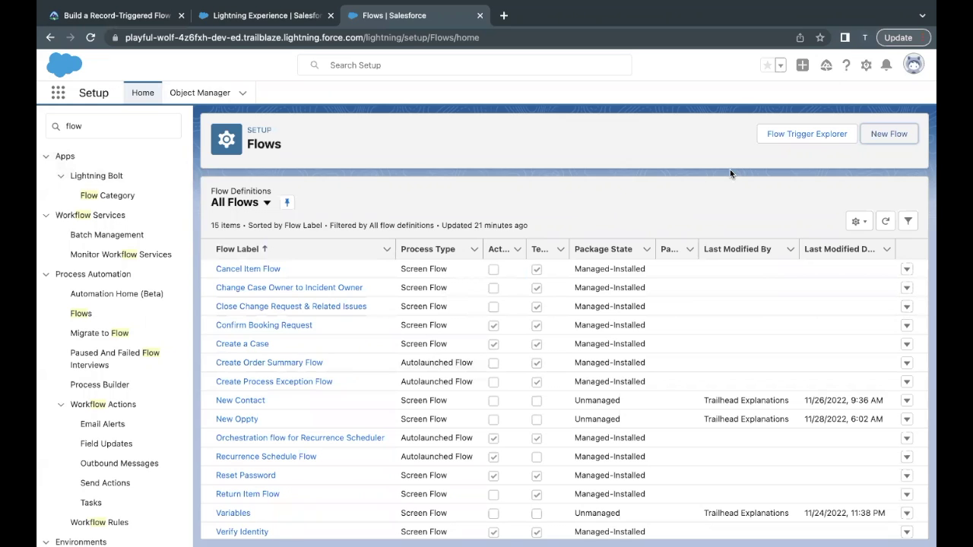
# Create a new Record-Triggered Flow from the Flows list
pyautogui.click(886, 135)
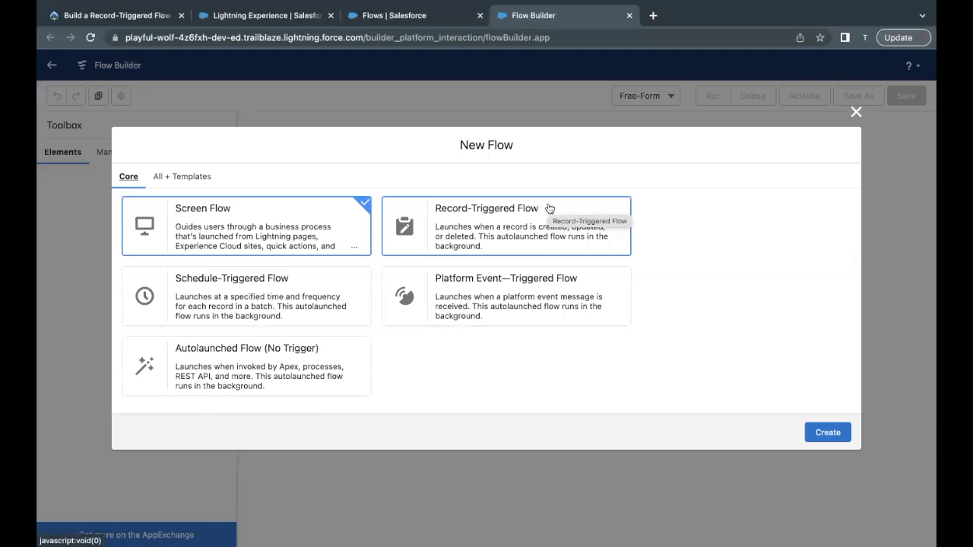
pyautogui.click(549, 210)
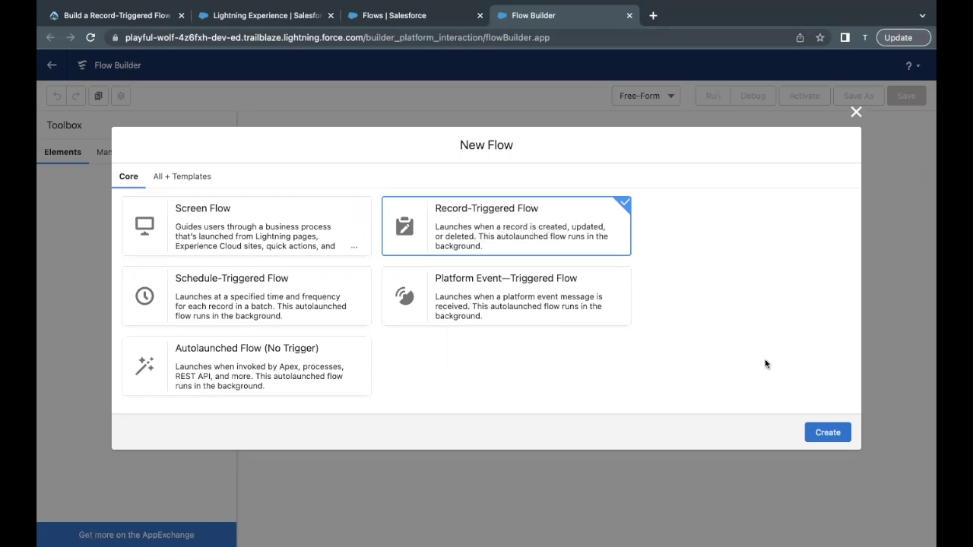
pyautogui.click(812, 432)
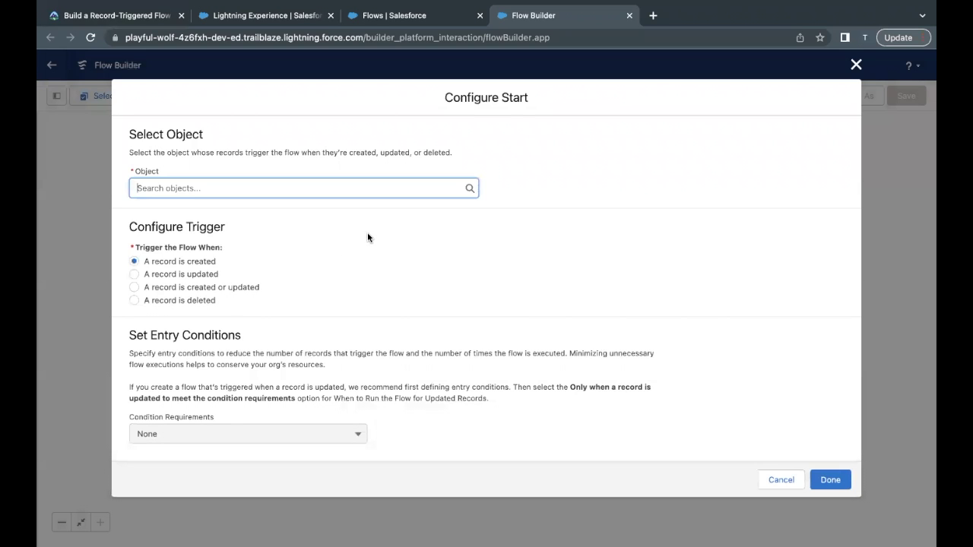
# Trigger the flow on Opportunity whenever a record is created or updated
pyautogui.click(218, 189)
pyautogui.write('Oppor')
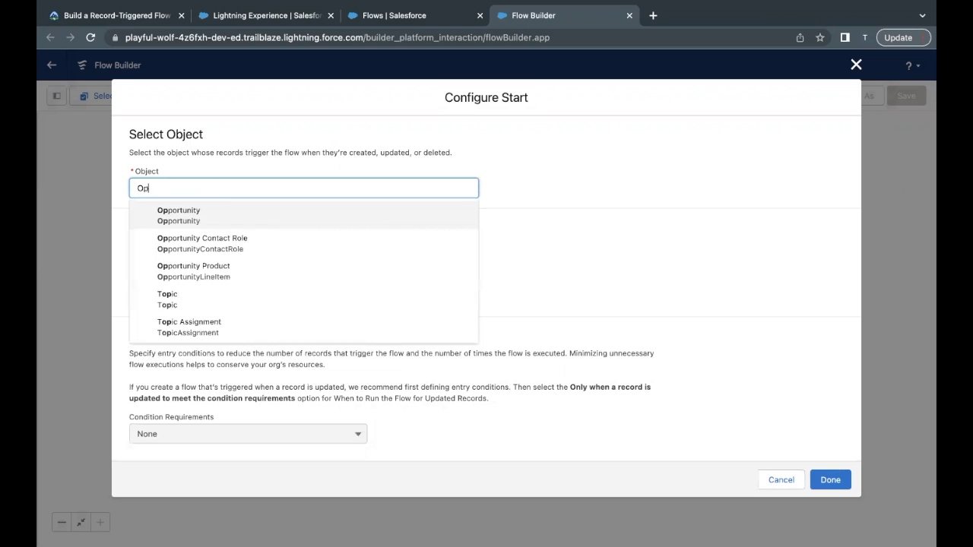
pyautogui.click(173, 218)
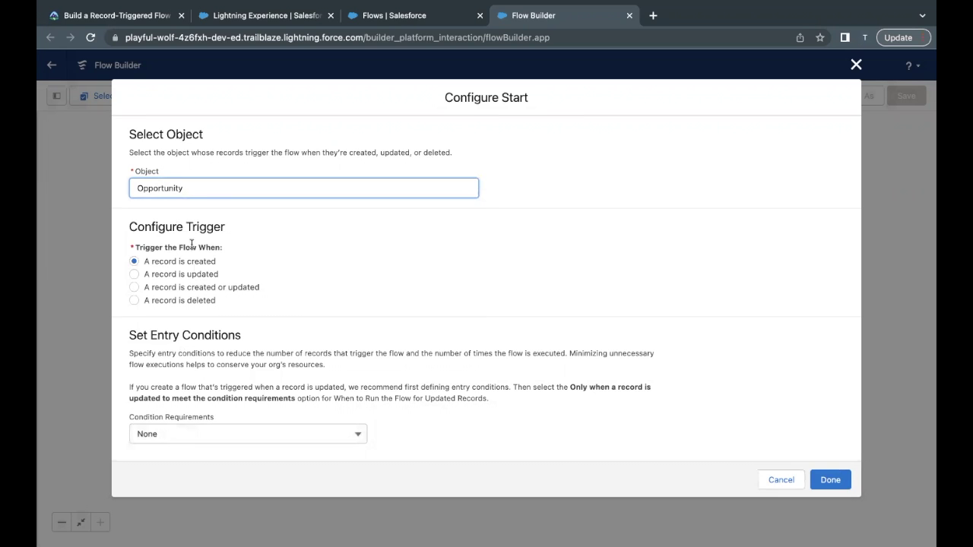
pyautogui.click(187, 287)
# Set Condition Requirements to All Conditions Are Met (AND)
pyautogui.scroll(-3, 311, 307)
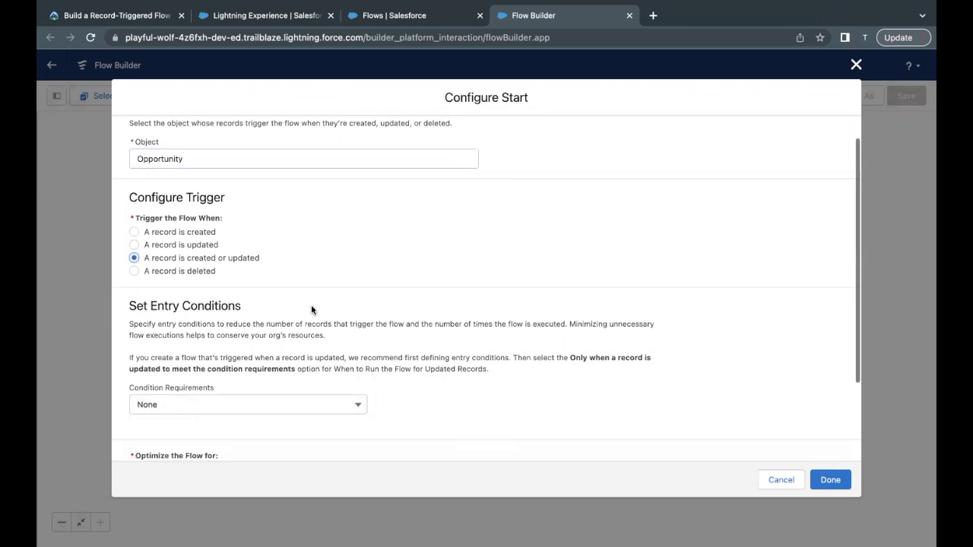
pyautogui.scroll(-1, 311, 310)
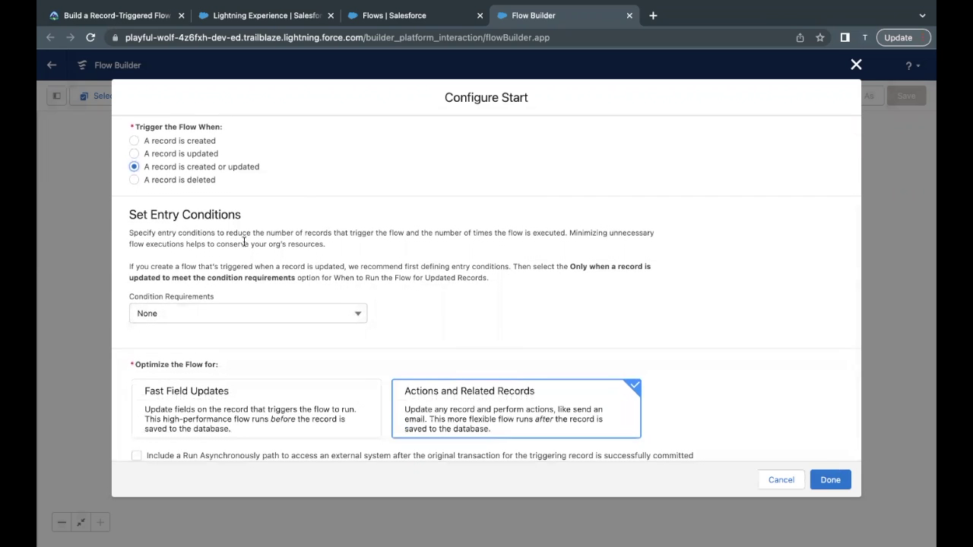
pyautogui.scroll(-1, 242, 301)
pyautogui.click(242, 305)
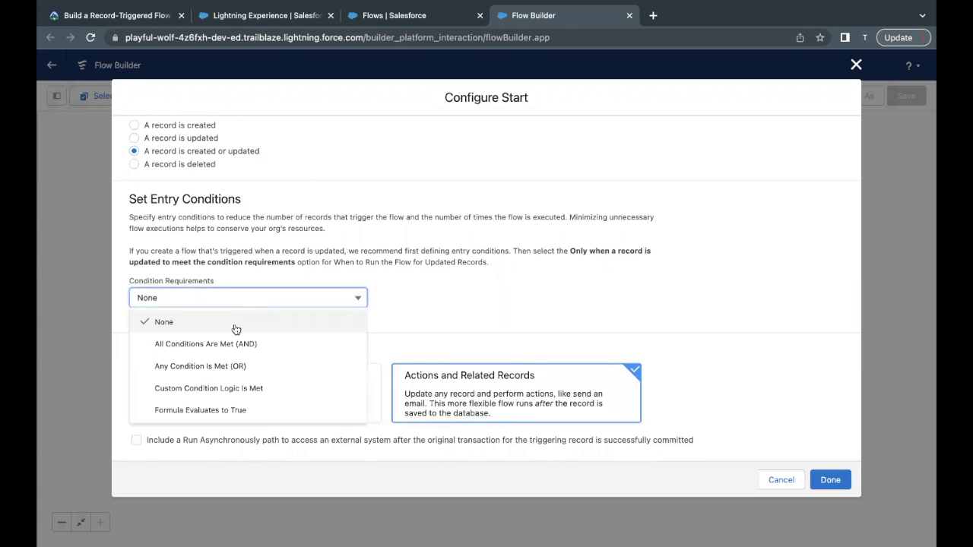
pyautogui.click(216, 345)
pyautogui.scroll(-1, 290, 346)
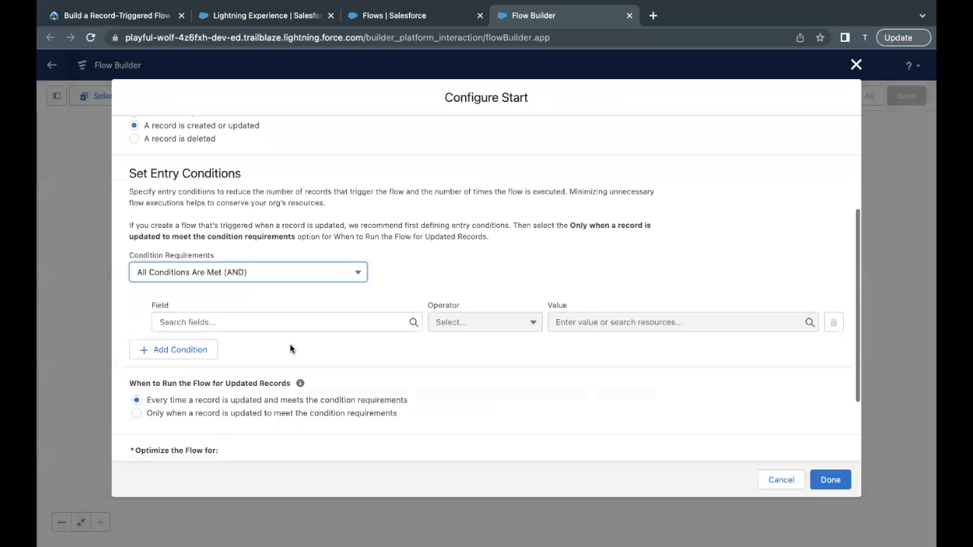
# Recheck the StageName and 100000 Amount requirements in the challenge instructions
pyautogui.click(250, 320)
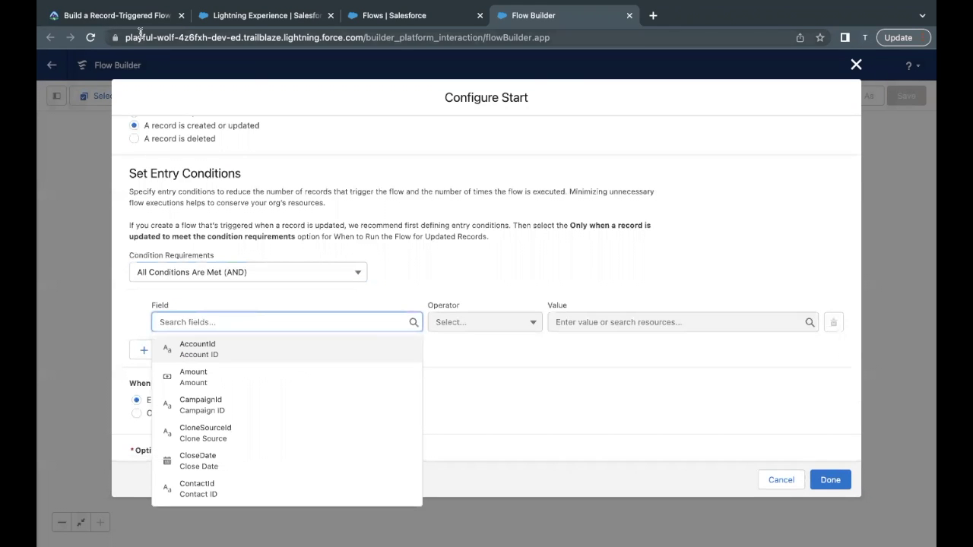
pyautogui.click(144, 14)
pyautogui.scroll(2, 188, 224)
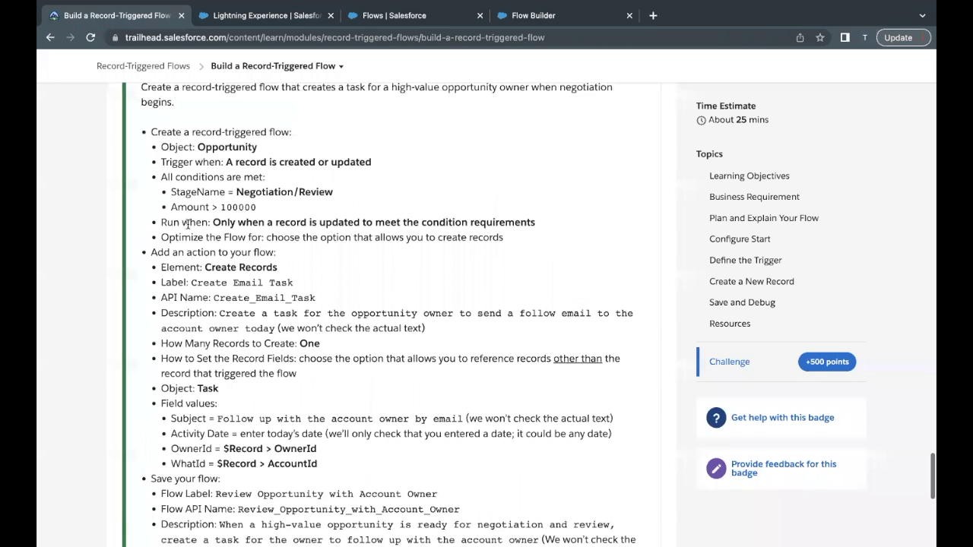
pyautogui.doubleClick(198, 203)
pyautogui.click(265, 203)
pyautogui.doubleClick(231, 218)
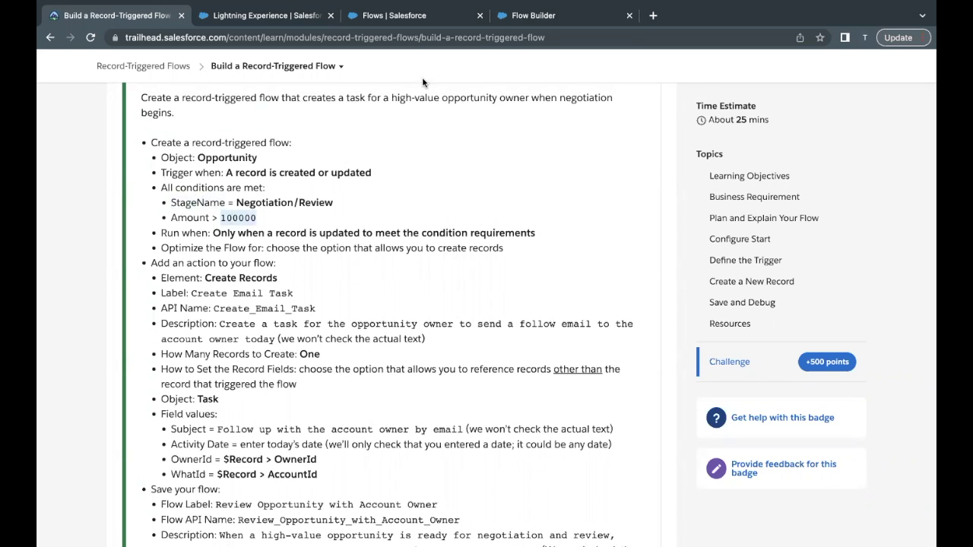
pyautogui.click(528, 23)
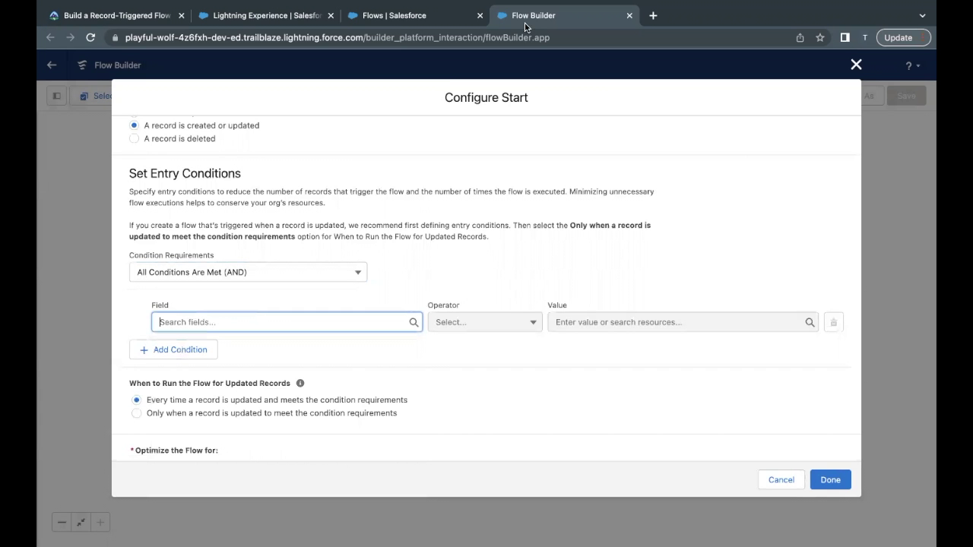
# Add the entry condition StageName Equals Negotiation/Review
pyautogui.click(227, 321)
pyautogui.write('Stag')
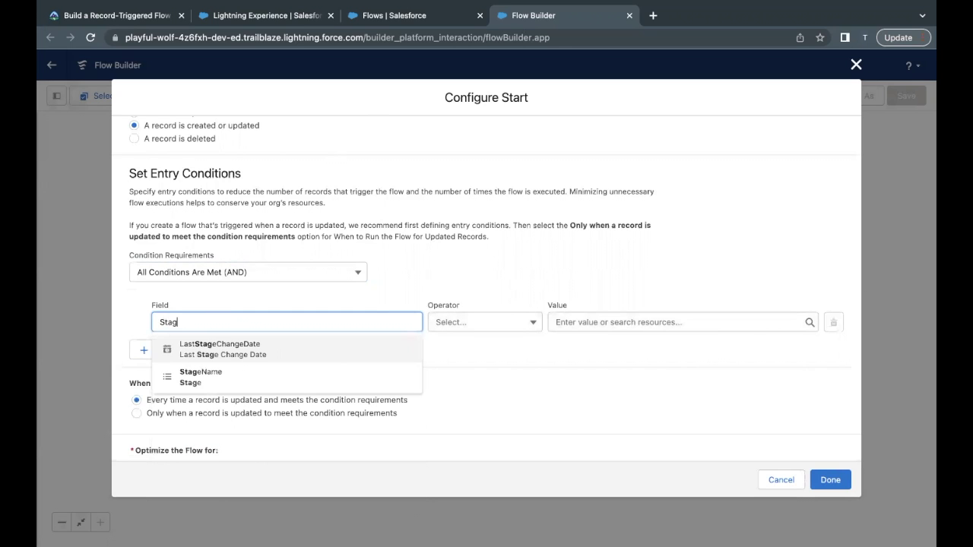
pyautogui.click(226, 378)
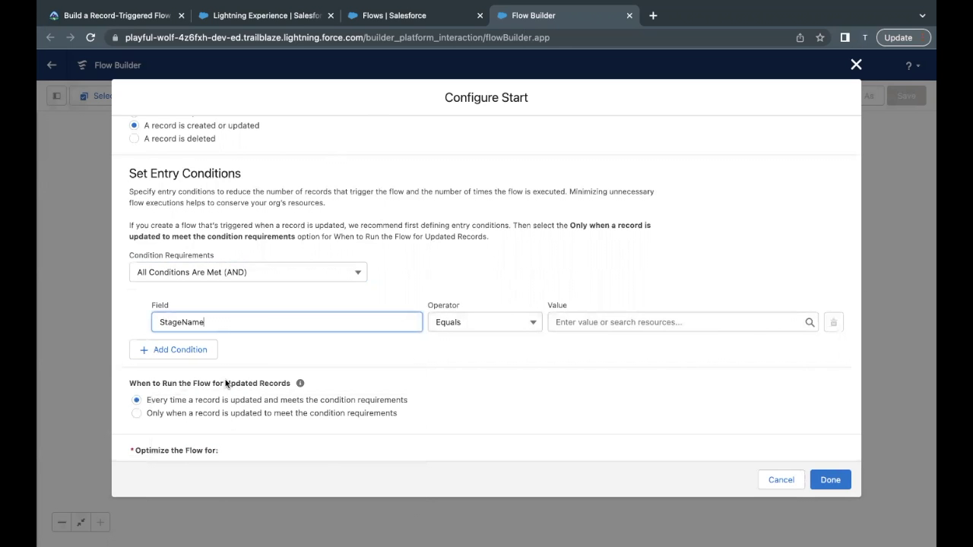
pyautogui.click(565, 322)
pyautogui.scroll(-3, 685, 390)
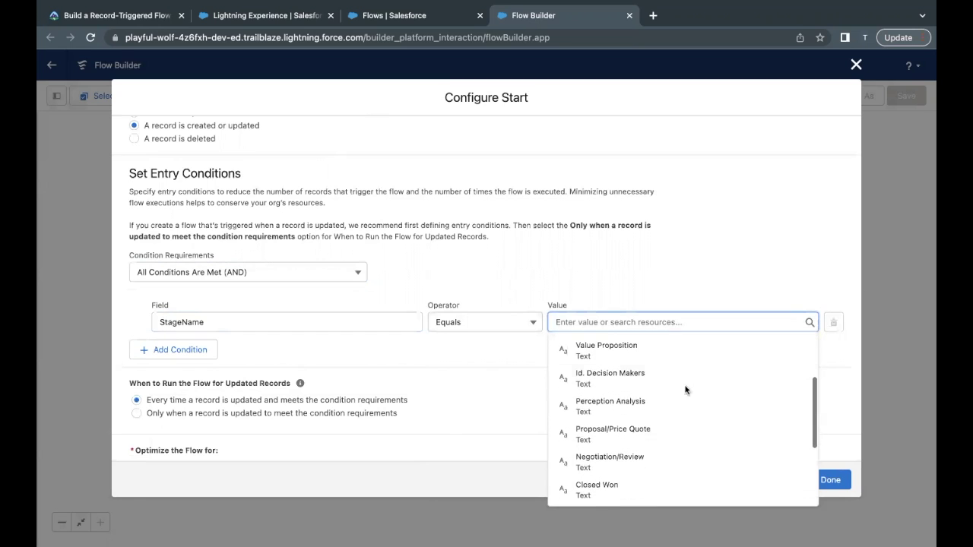
pyautogui.click(644, 462)
pyautogui.scroll(-1, 493, 302)
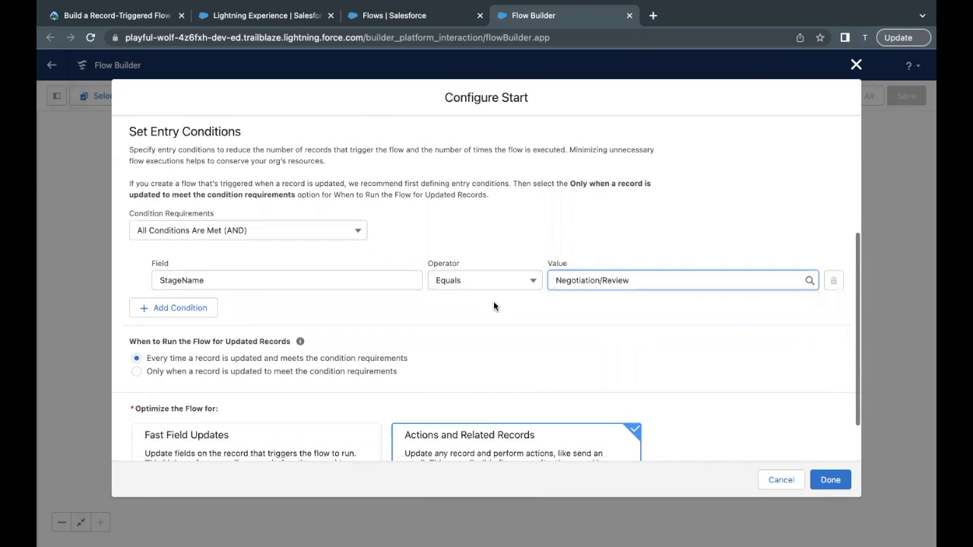
# Add a second condition, Amount Greater Than 100000, and review the start options
pyautogui.click(207, 307)
pyautogui.click(238, 313)
pyautogui.write('Amount')
pyautogui.click(232, 339)
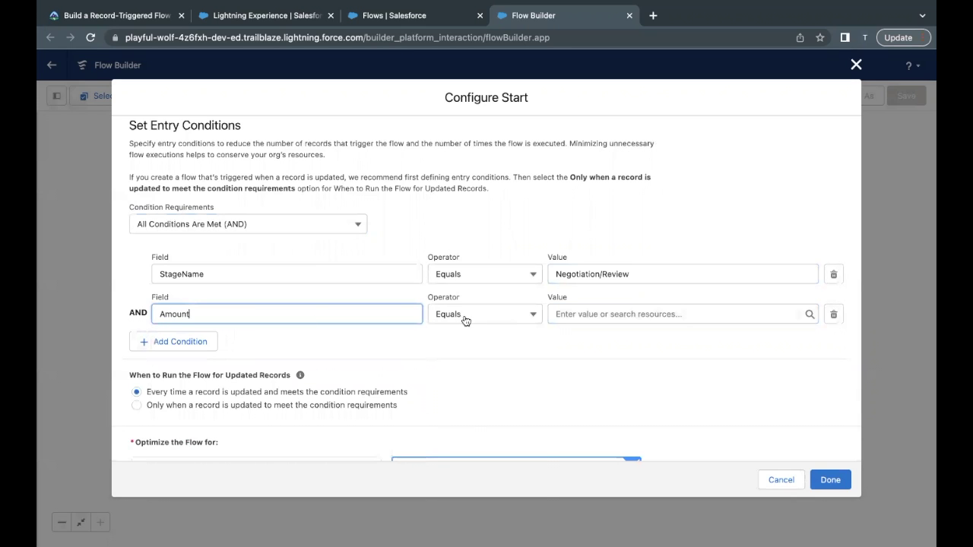
pyautogui.click(466, 321)
pyautogui.click(468, 382)
pyautogui.click(589, 310)
pyautogui.write('100000')
pyautogui.scroll(1, 423, 310)
pyautogui.scroll(3, 423, 310)
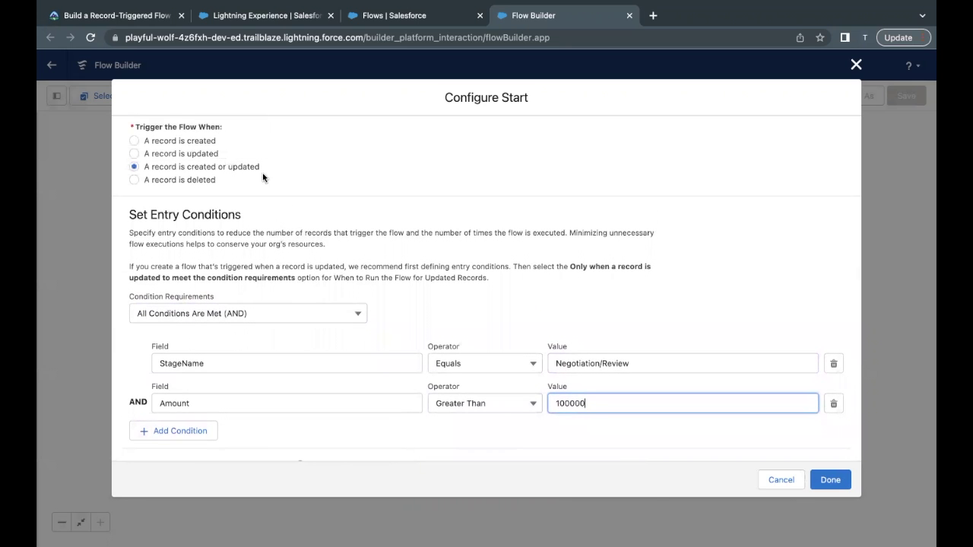
pyautogui.scroll(1, 226, 169)
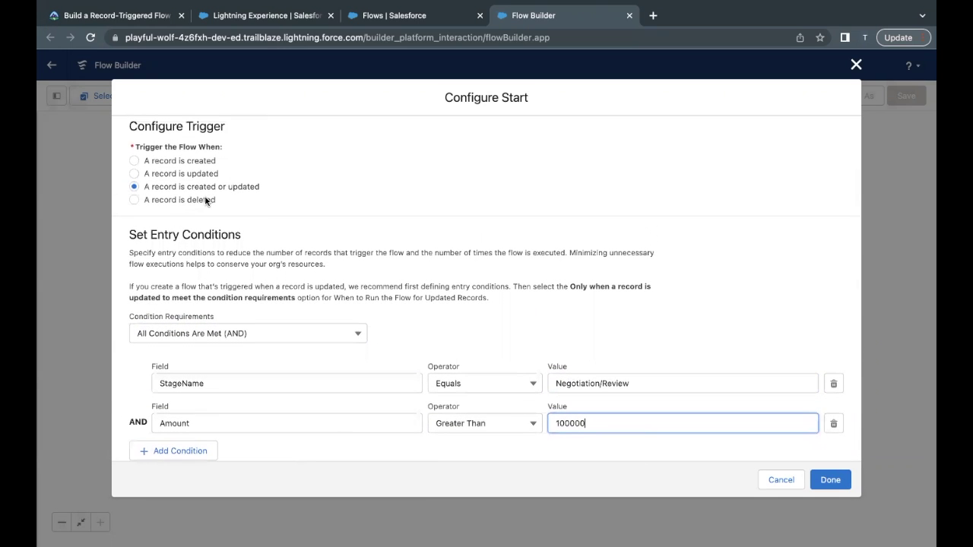
pyautogui.scroll(-5, 243, 232)
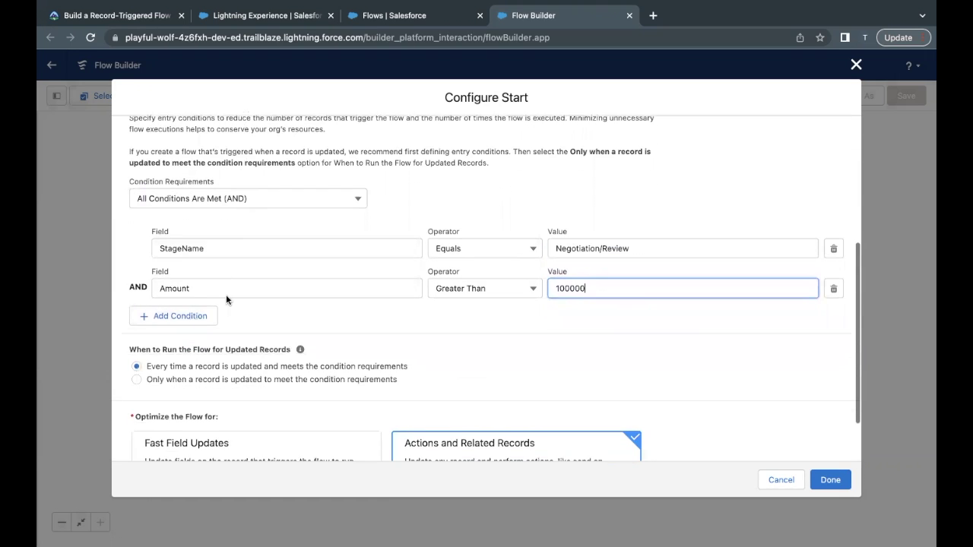
pyautogui.scroll(-2, 213, 289)
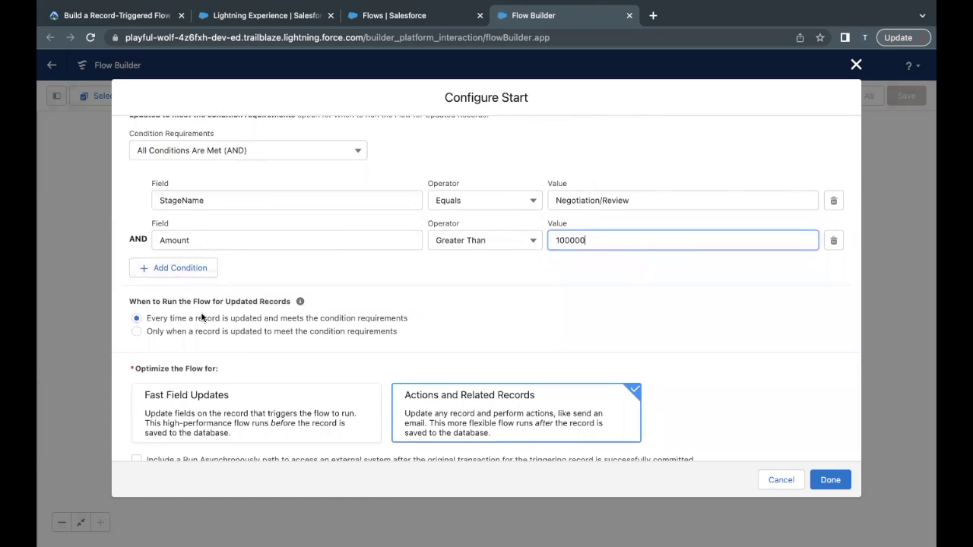
pyautogui.scroll(-1, 251, 342)
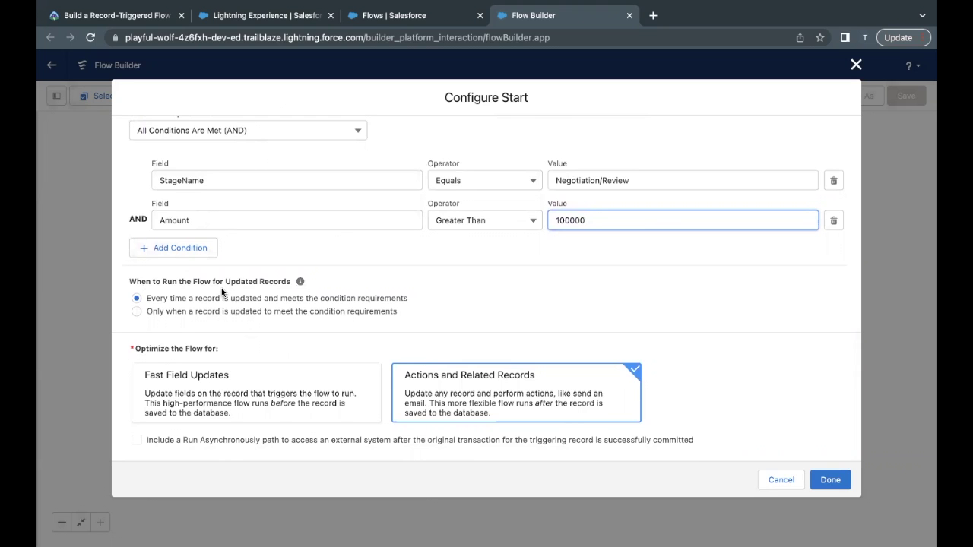
pyautogui.scroll(1, 222, 291)
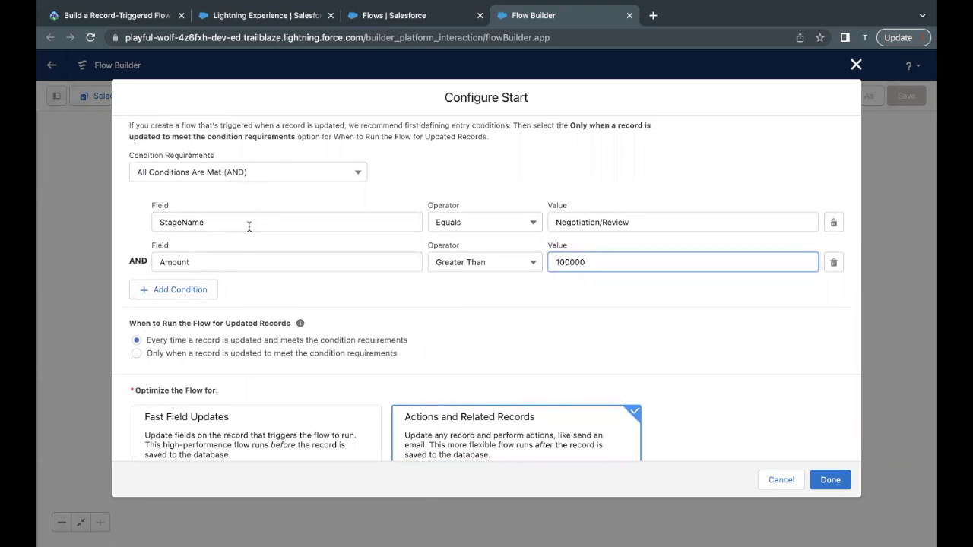
pyautogui.scroll(-1, 241, 251)
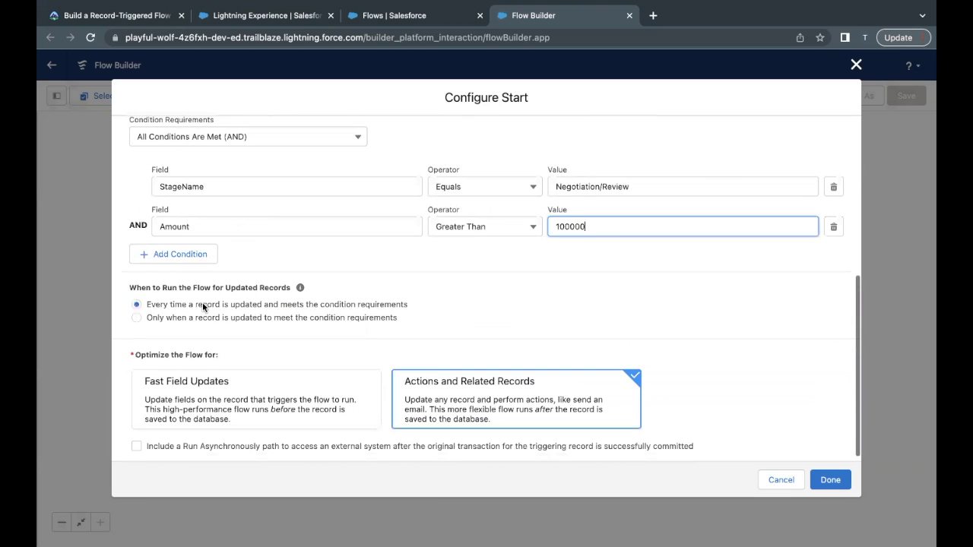
# Run only when a record is updated to meet the conditions, then finish Configure Start
pyautogui.scroll(-1, 228, 318)
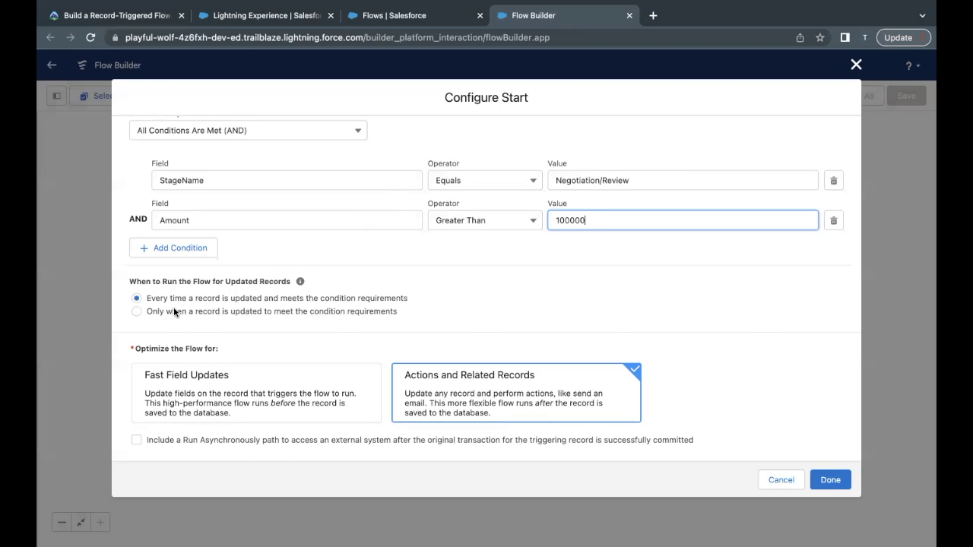
pyautogui.click(138, 312)
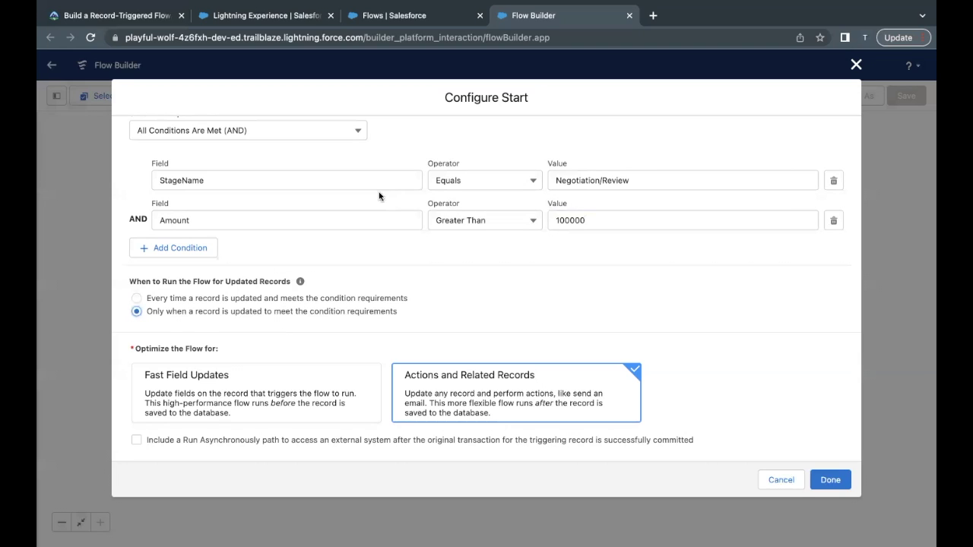
pyautogui.click(554, 183)
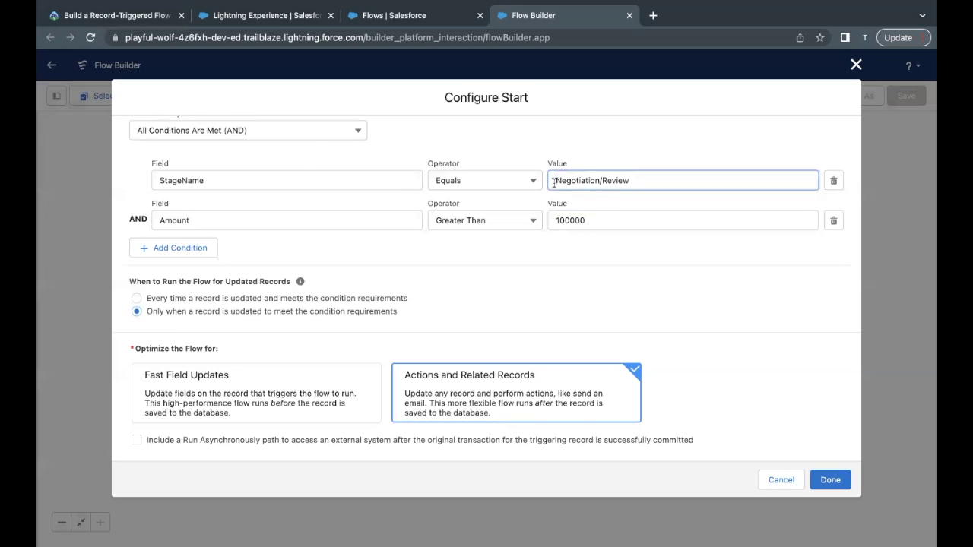
pyautogui.click(607, 161)
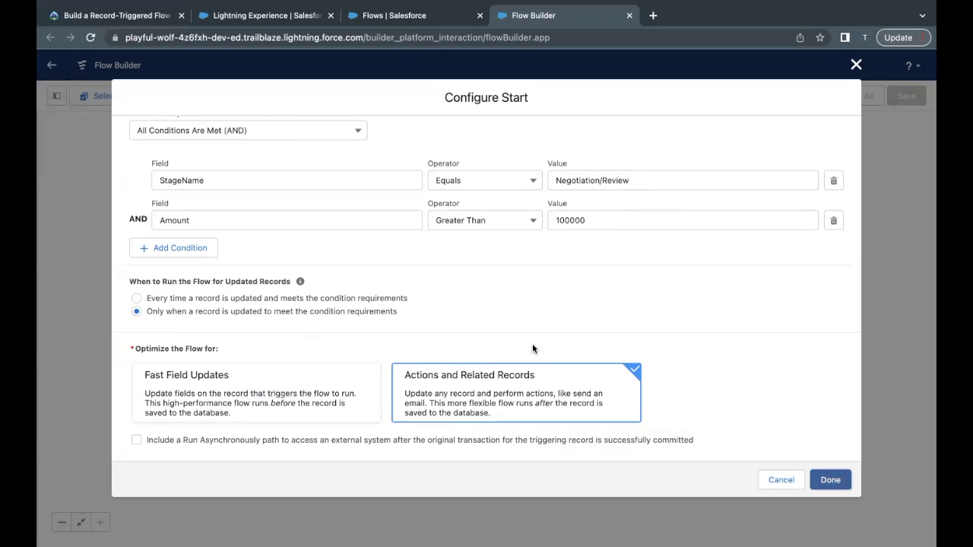
pyautogui.scroll(3, 346, 311)
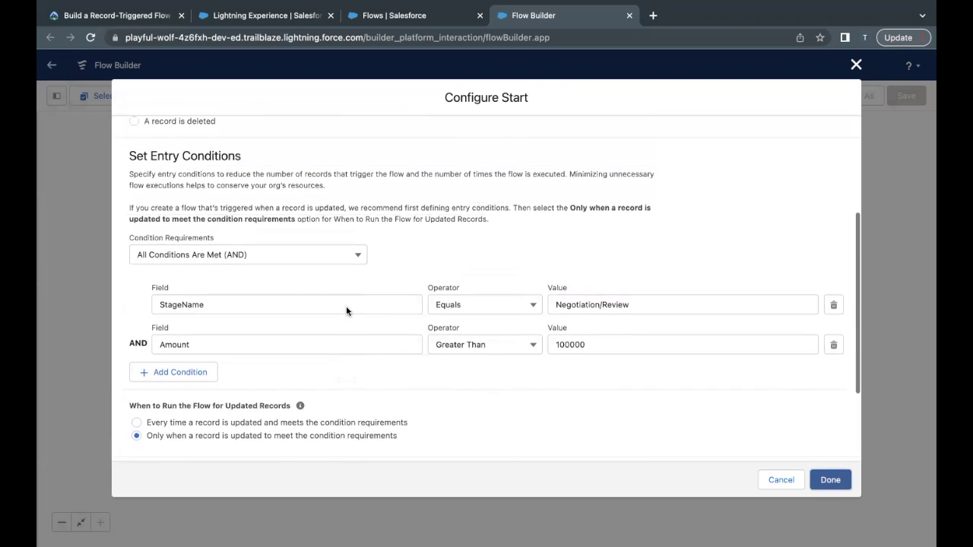
pyautogui.click(831, 479)
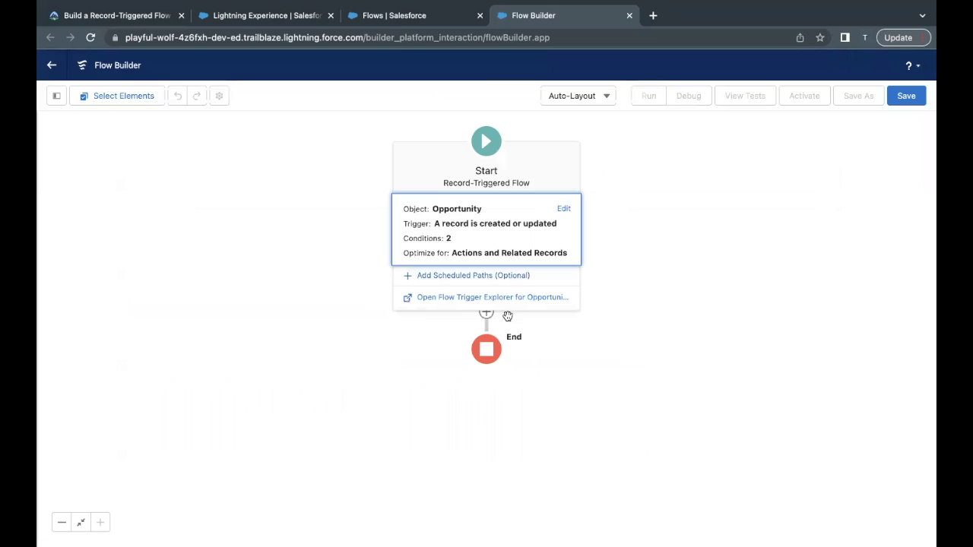
# Add a Create Records element after the Start element
pyautogui.click(593, 334)
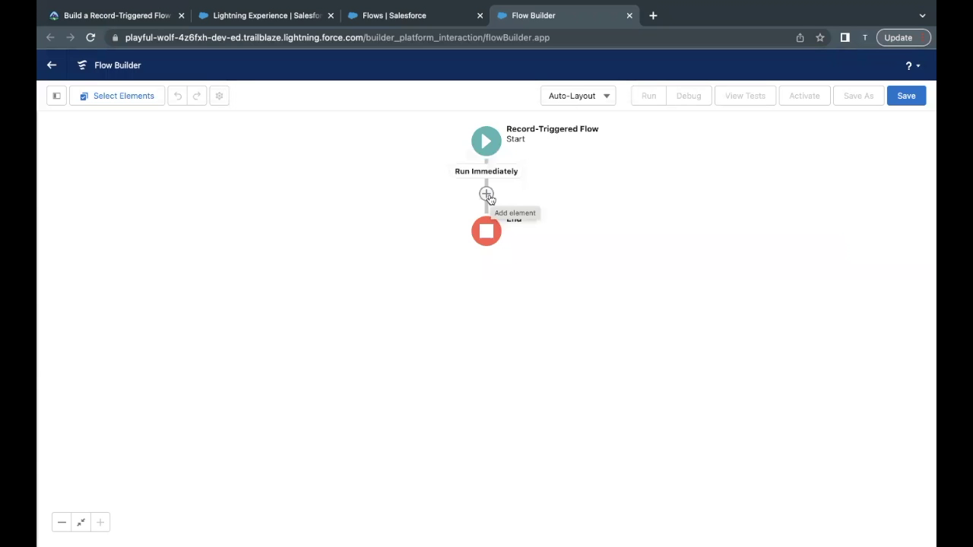
pyautogui.click(487, 194)
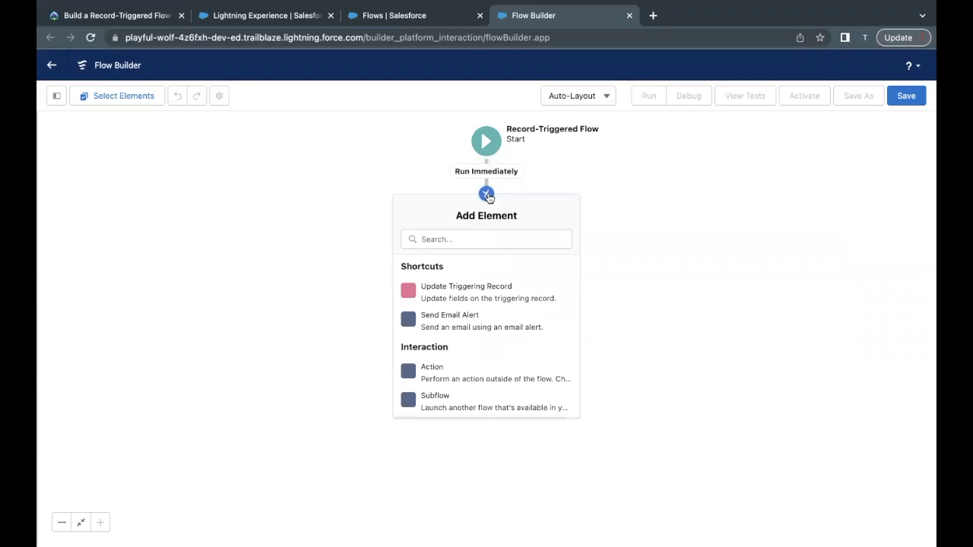
pyautogui.scroll(-5, 461, 316)
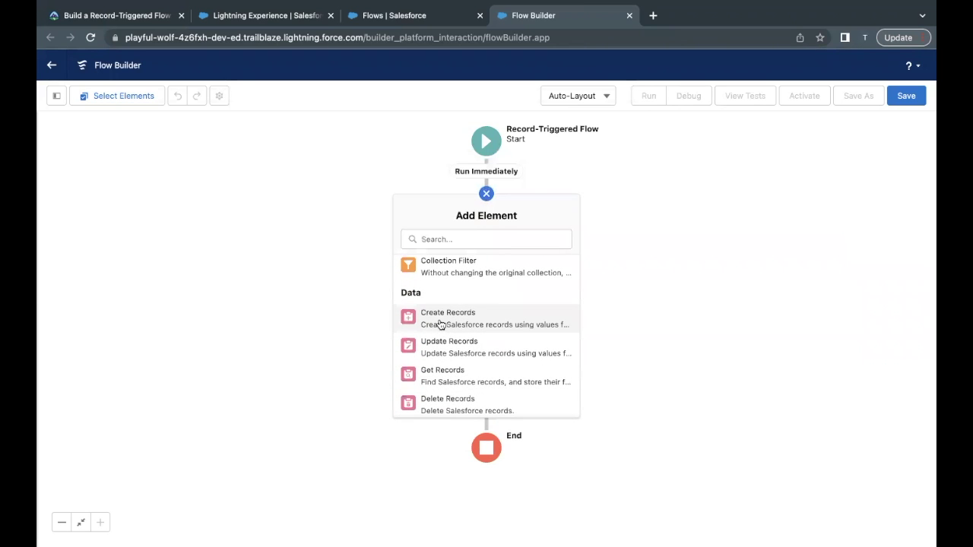
pyautogui.click(441, 325)
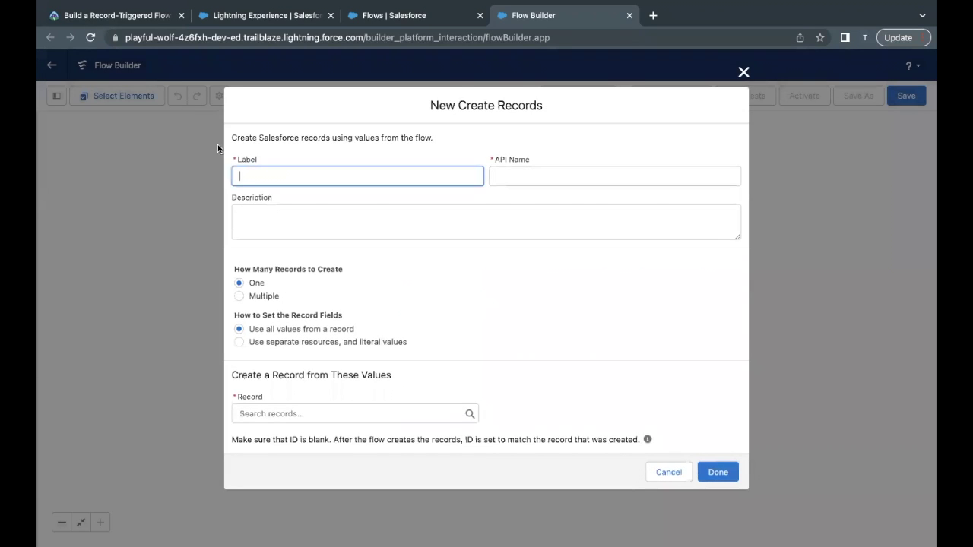
# Copy 'Create Email Task' from Trailhead into the Label, filling API Name Create_Email_Task
pyautogui.click(118, 16)
pyautogui.scroll(-1, 251, 278)
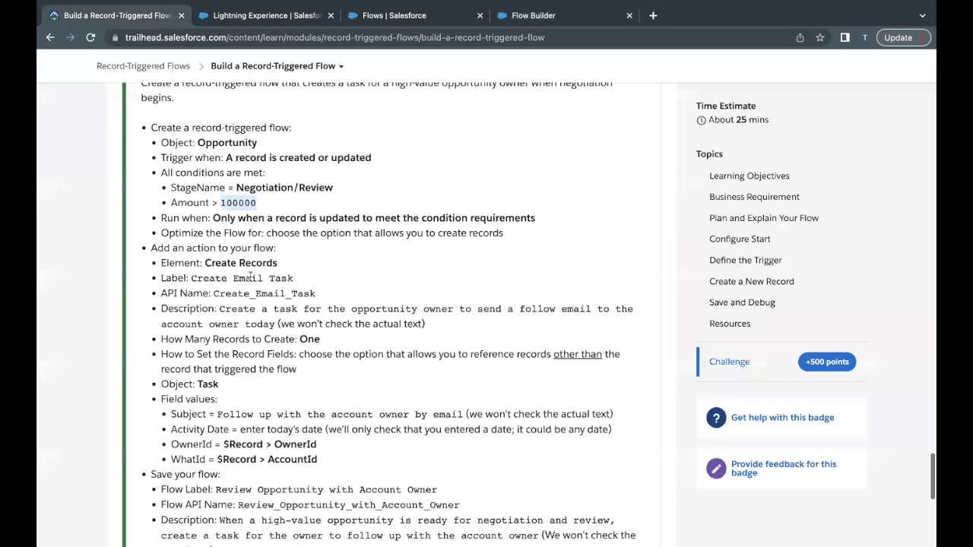
pyautogui.click(190, 271)
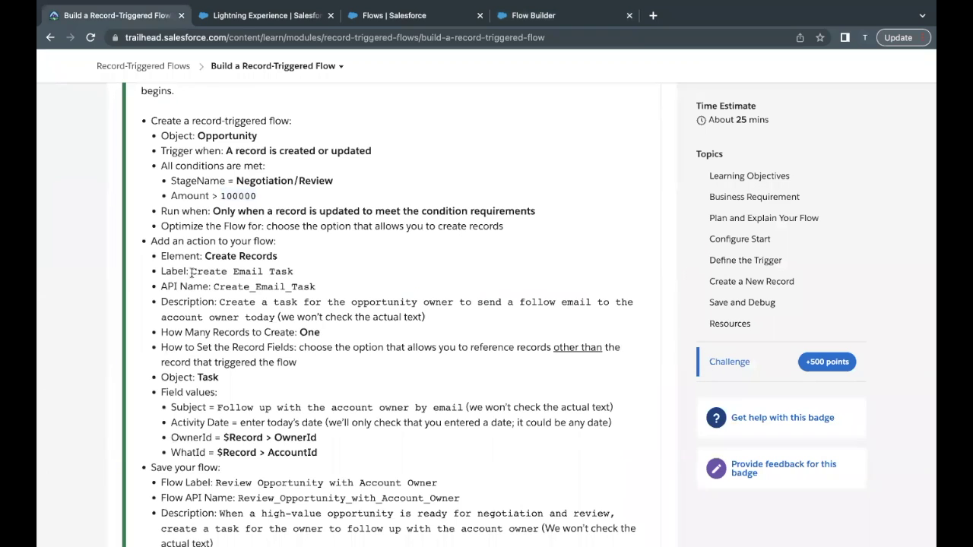
pyautogui.moveTo(191, 271); pyautogui.dragTo(295, 273)
pyautogui.hotkey('ctrl', 'c')
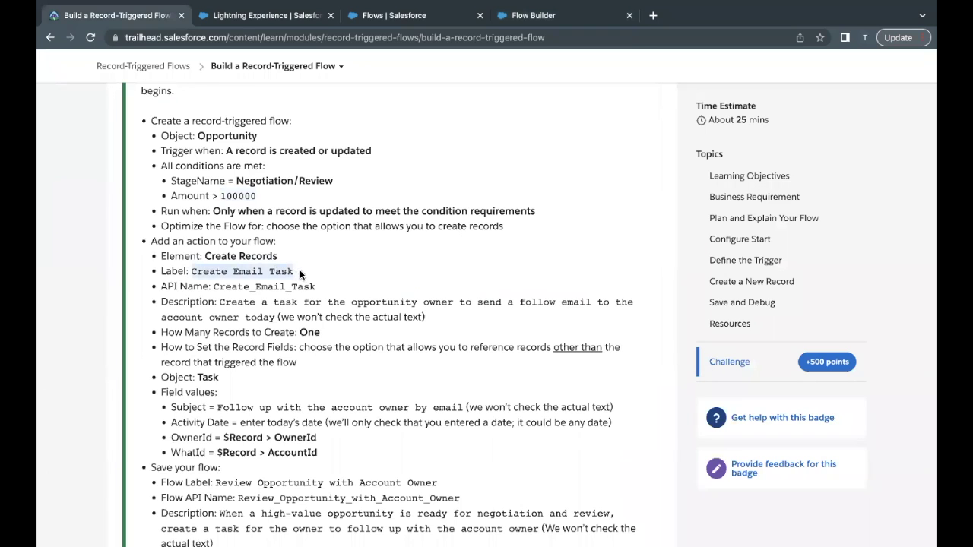
pyautogui.click(510, 23)
pyautogui.click(342, 167)
pyautogui.hotkey('ctrl', 'v')
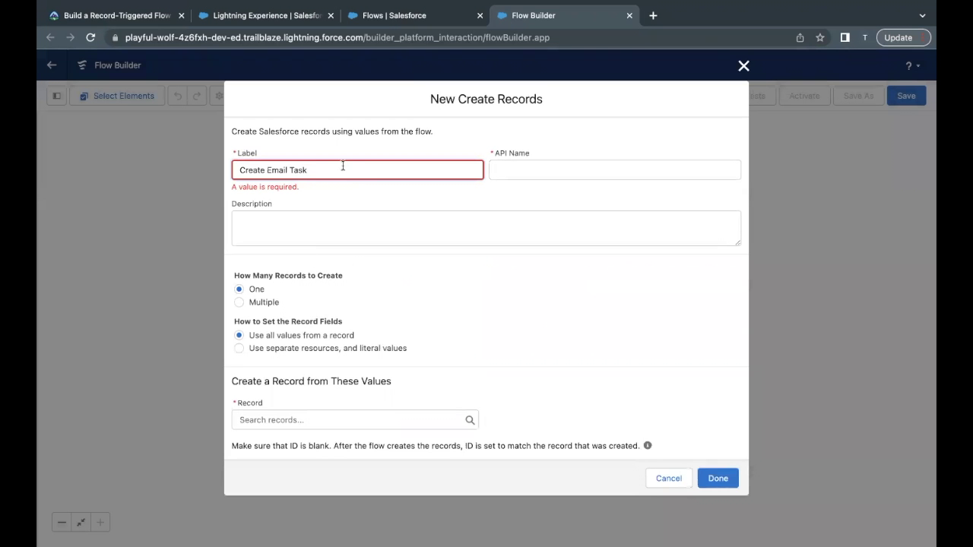
pyautogui.click(388, 216)
# Copy the follow-up task description from Trailhead into the Description field
pyautogui.click(149, 15)
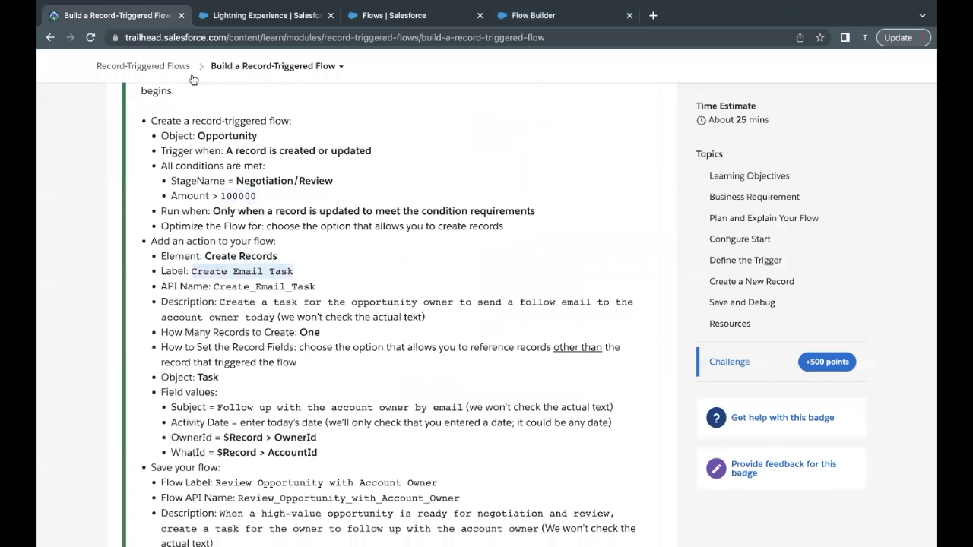
pyautogui.moveTo(219, 302); pyautogui.dragTo(274, 317)
pyautogui.press('super+c')
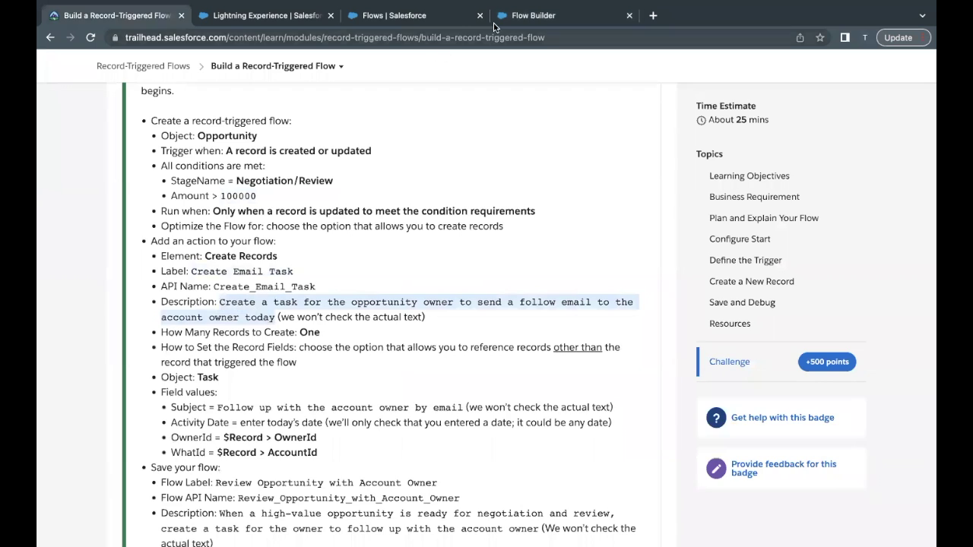
pyautogui.click(544, 15)
pyautogui.press('super+v')
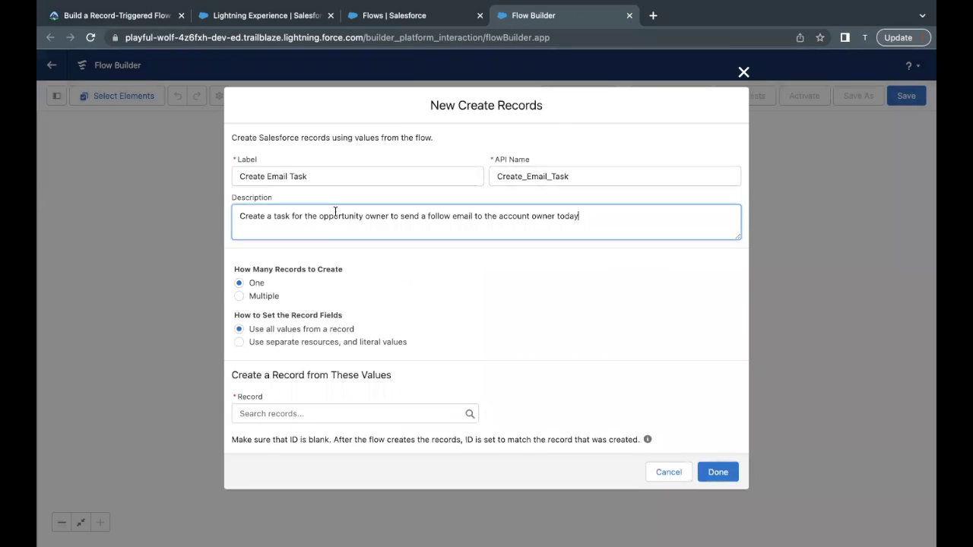
pyautogui.click(114, 15)
pyautogui.scroll(-1, 223, 262)
pyautogui.click(181, 287)
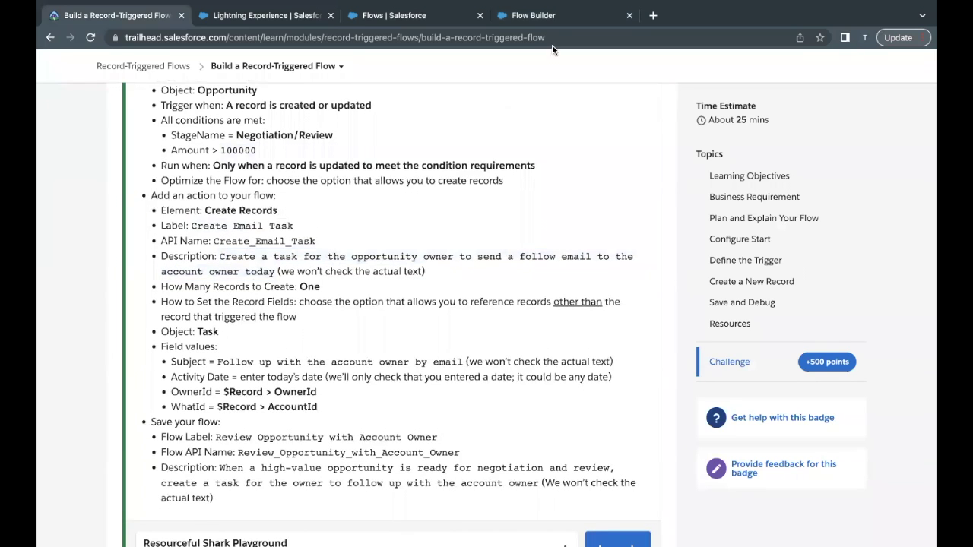
pyautogui.click(550, 19)
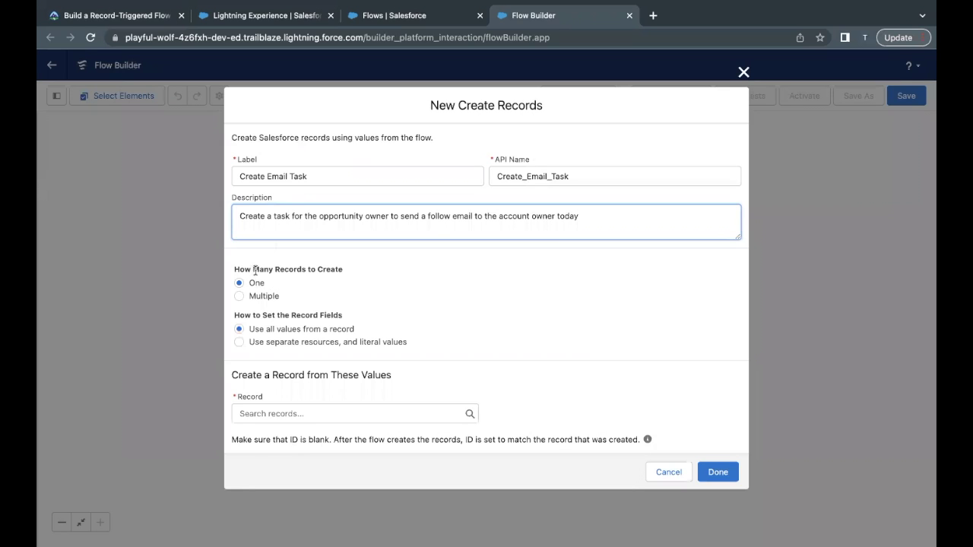
# Create one record, taking its values from {!$Record}
pyautogui.moveTo(254, 281); pyautogui.dragTo(268, 284)
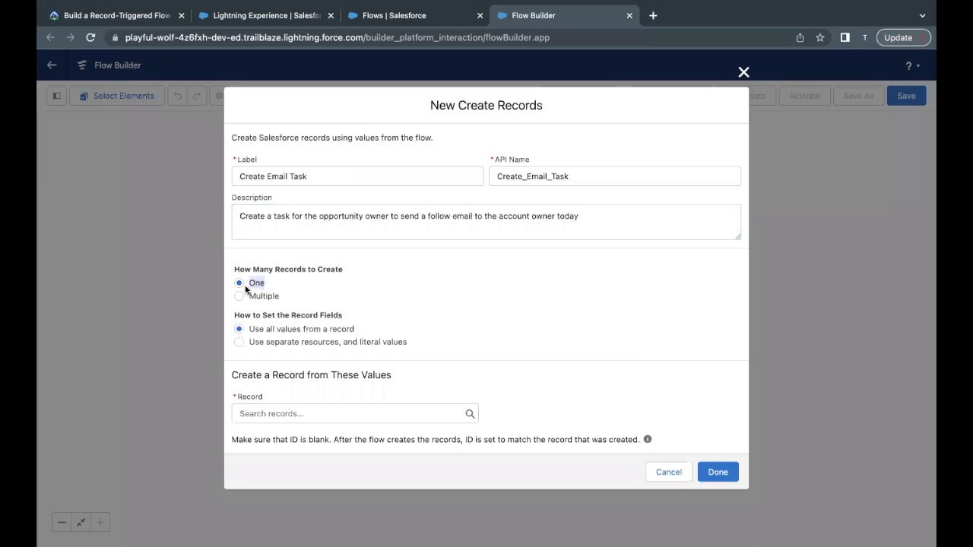
pyautogui.moveTo(252, 269); pyautogui.dragTo(296, 273)
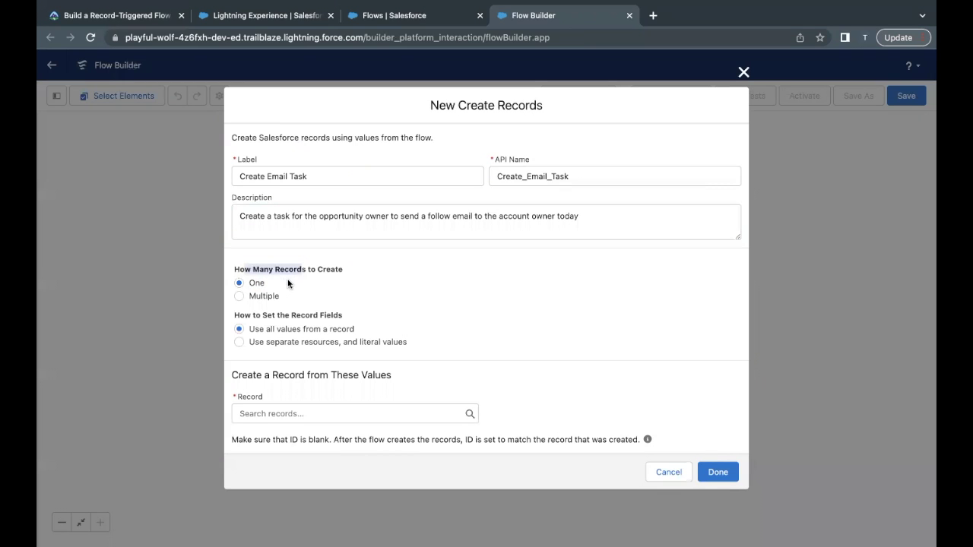
pyautogui.click(260, 285)
pyautogui.moveTo(342, 315); pyautogui.dragTo(294, 315)
pyautogui.click(292, 315)
pyautogui.moveTo(250, 329); pyautogui.dragTo(360, 326)
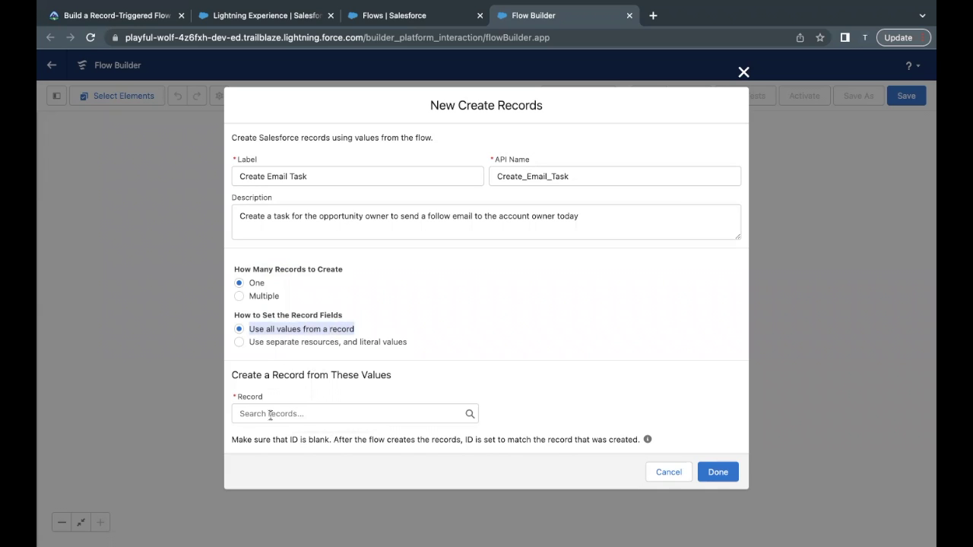
pyautogui.moveTo(232, 375); pyautogui.dragTo(348, 384)
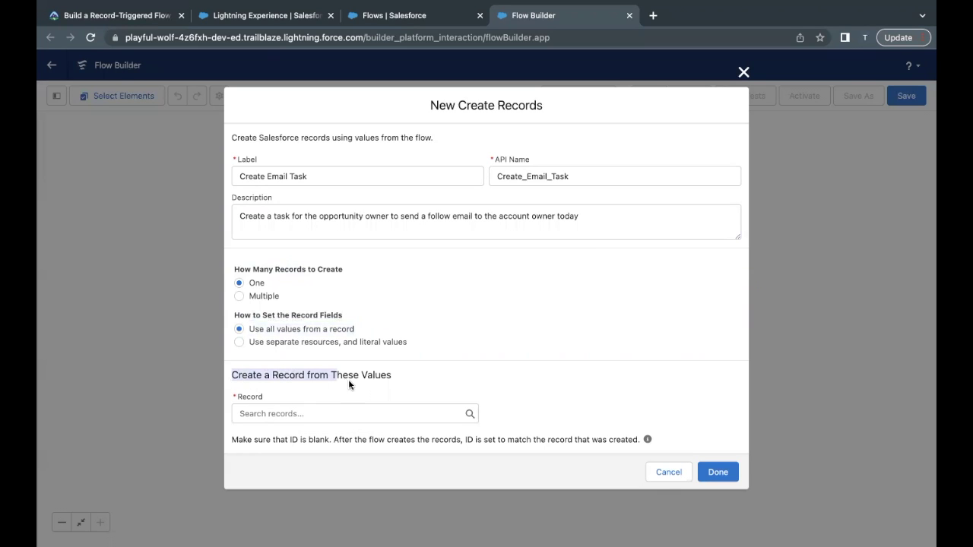
pyautogui.click(320, 412)
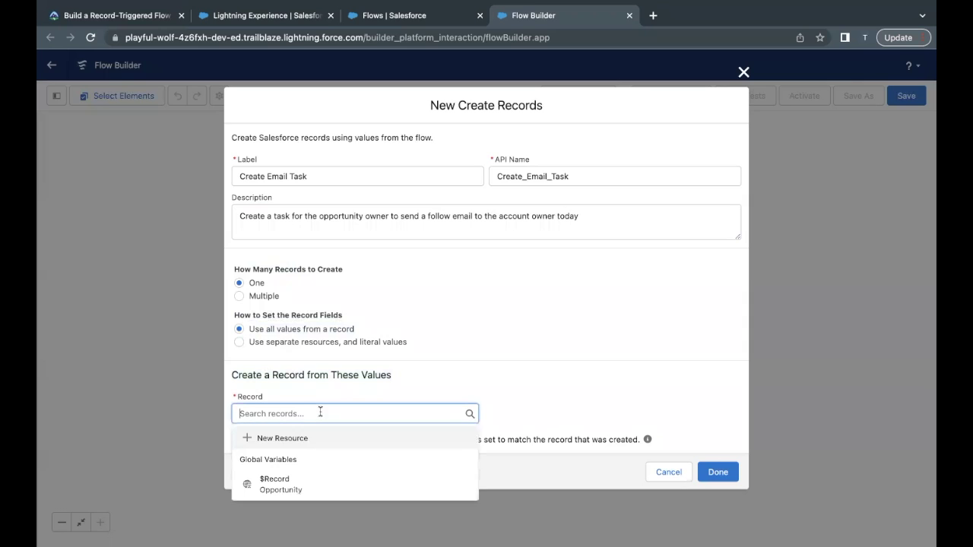
pyautogui.click(281, 490)
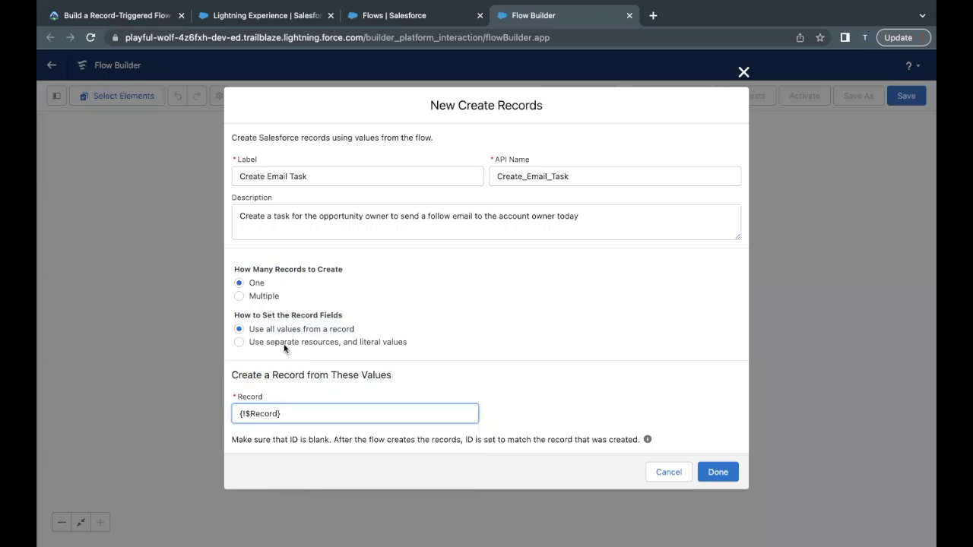
# Switch to separate resources and literal values, with Task as the object
pyautogui.click(239, 343)
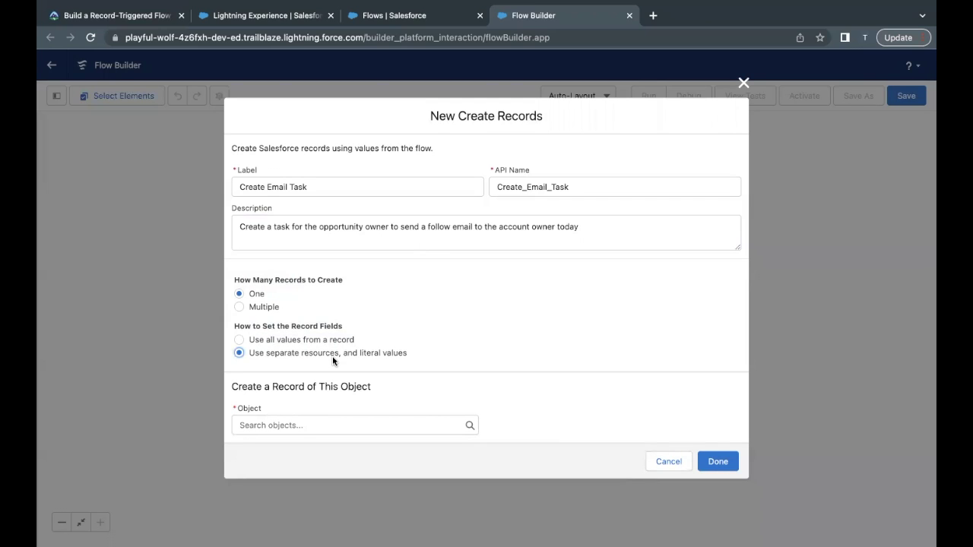
pyautogui.click(315, 422)
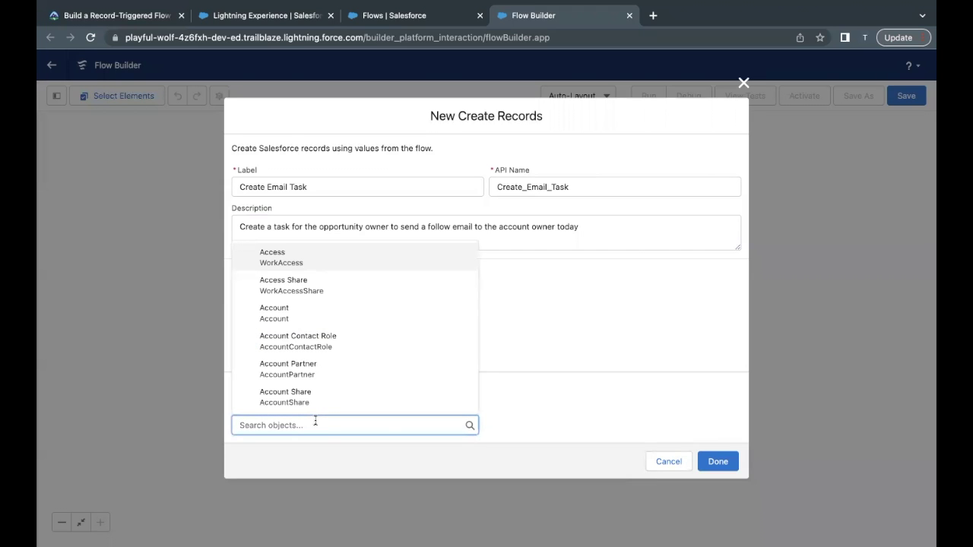
pyautogui.write('Task')
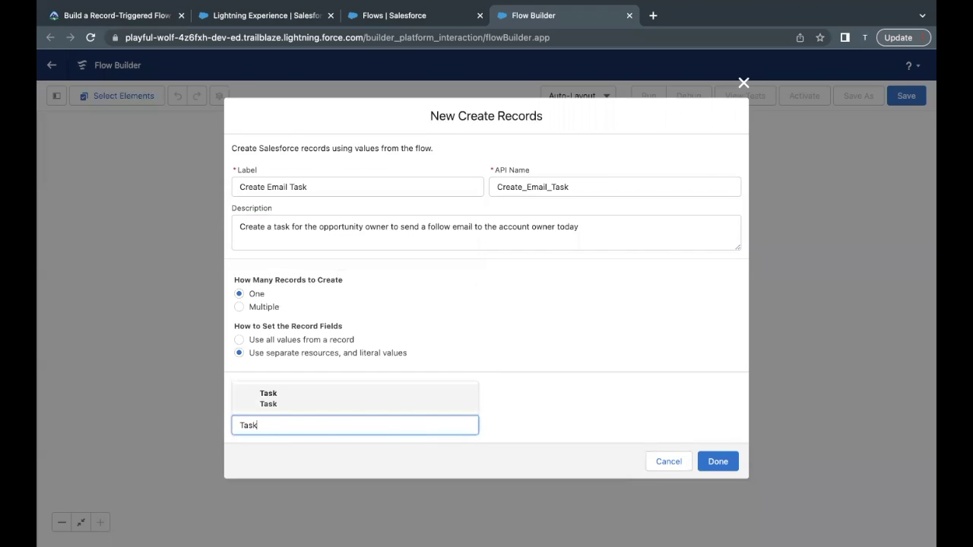
pyautogui.click(325, 403)
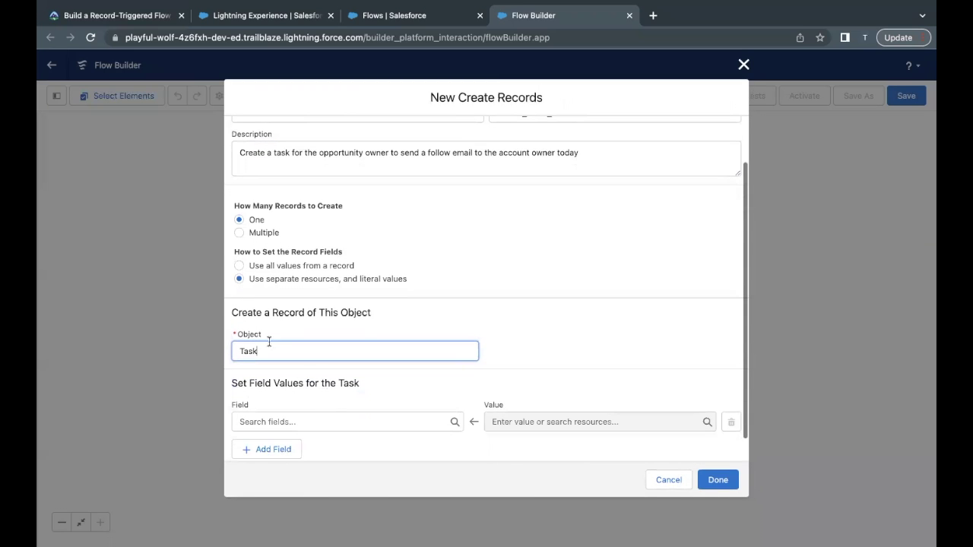
pyautogui.moveTo(241, 312); pyautogui.dragTo(380, 314)
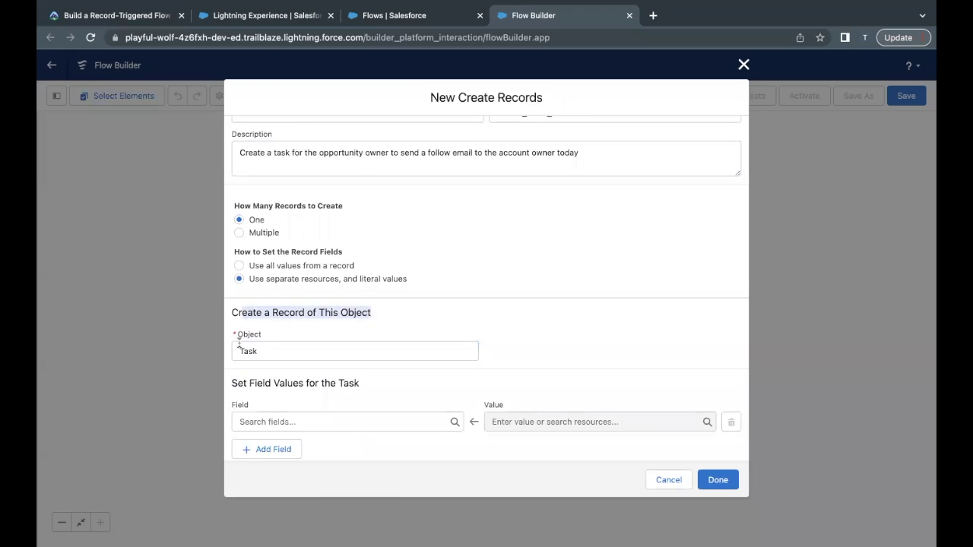
pyautogui.scroll(-1, 250, 352)
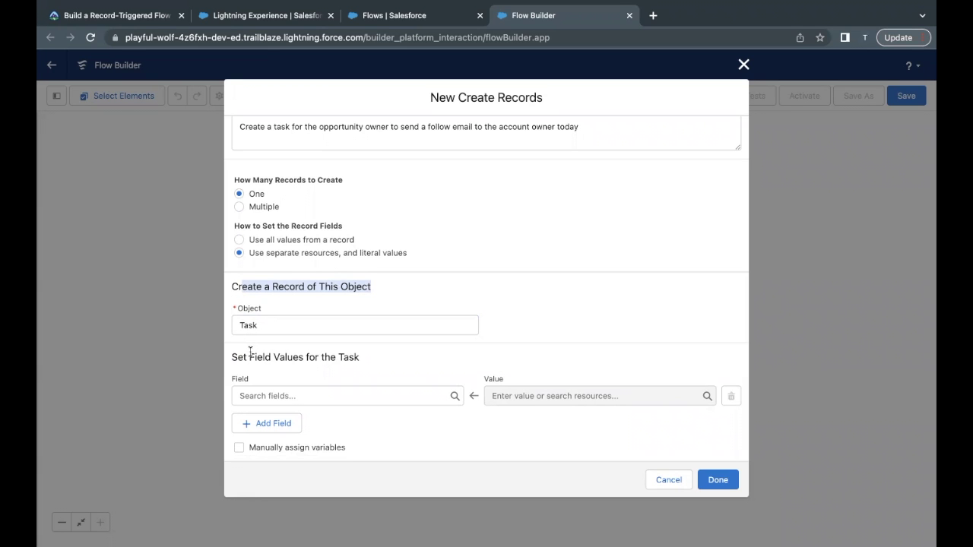
# Copy the suggested Subject wording from the challenge instructions
pyautogui.click(135, 15)
pyautogui.scroll(-2, 219, 267)
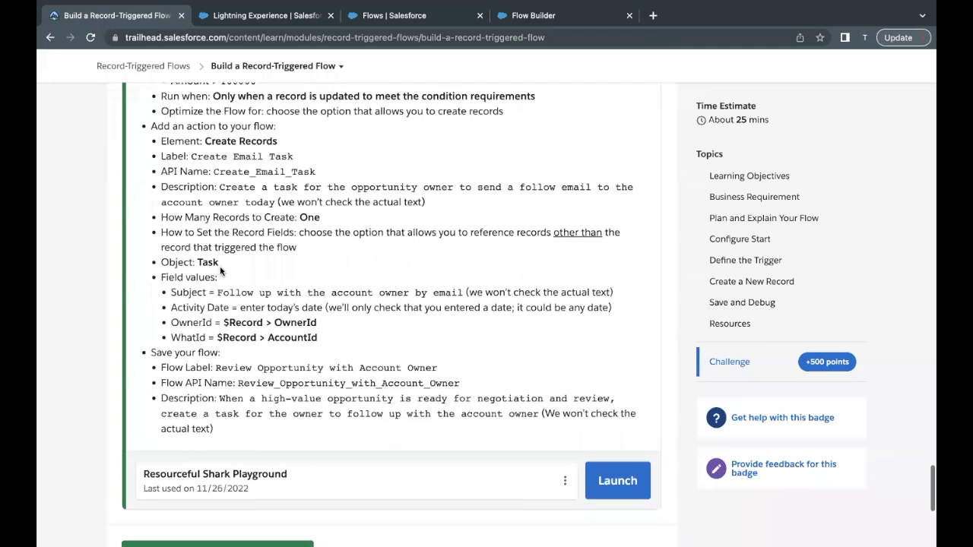
pyautogui.moveTo(217, 269); pyautogui.dragTo(461, 268)
pyautogui.press('super+c')
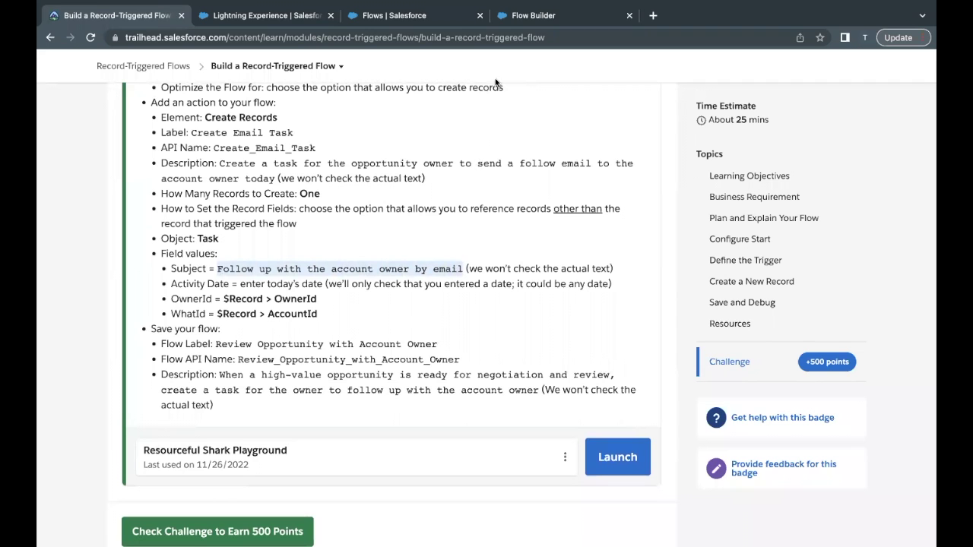
pyautogui.click(542, 17)
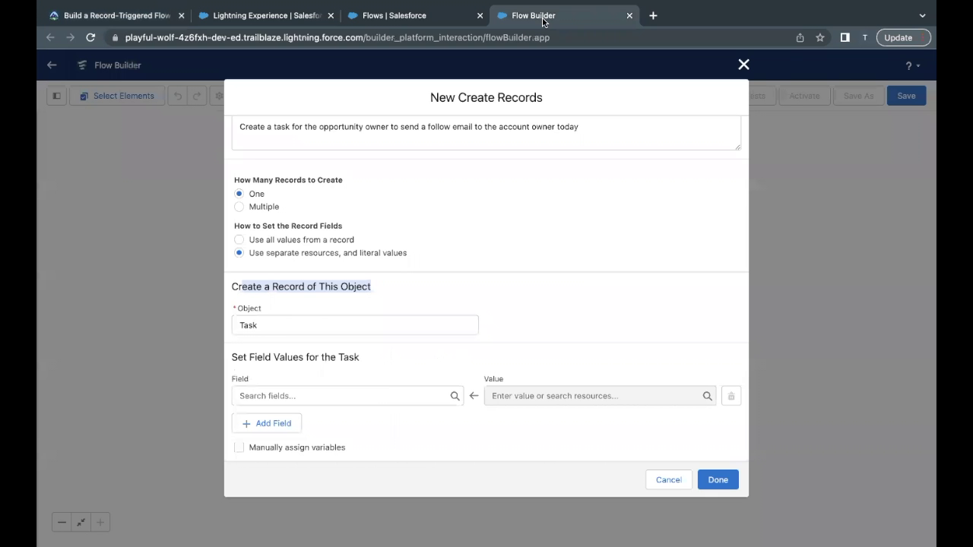
# Set the Task field Subject to 'Follow up with the account owner by email'
pyautogui.click(373, 397)
pyautogui.write('subj')
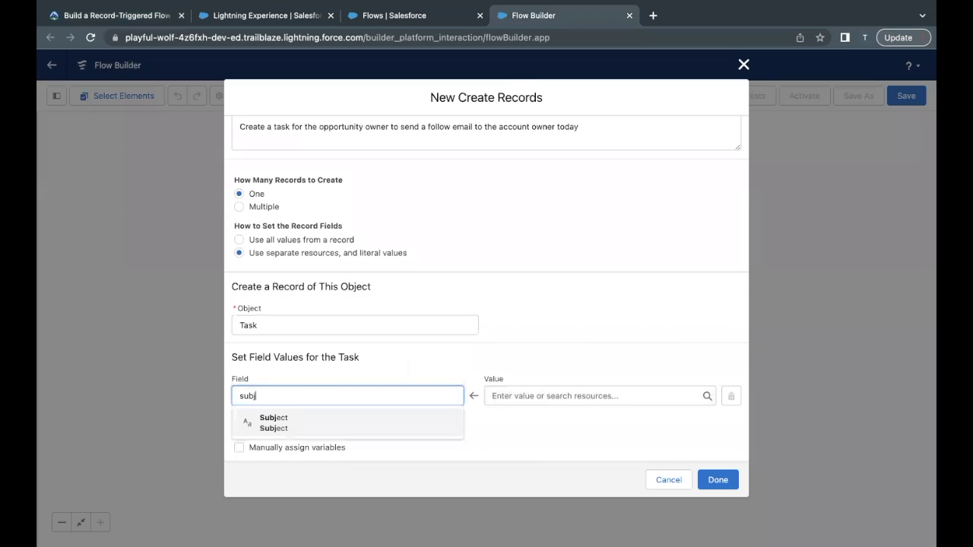
pyautogui.click(345, 426)
pyautogui.click(504, 396)
pyautogui.press('super+v')
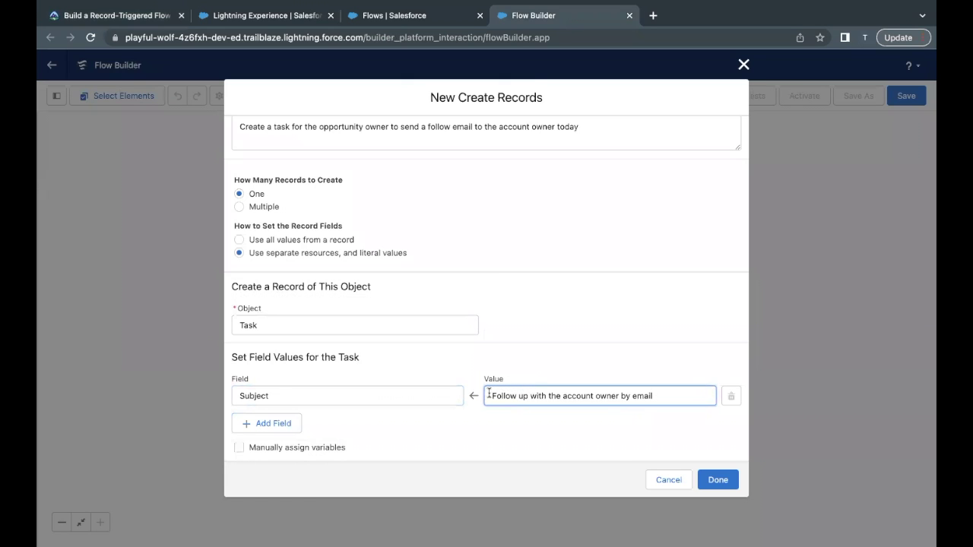
pyautogui.moveTo(491, 395); pyautogui.dragTo(613, 395)
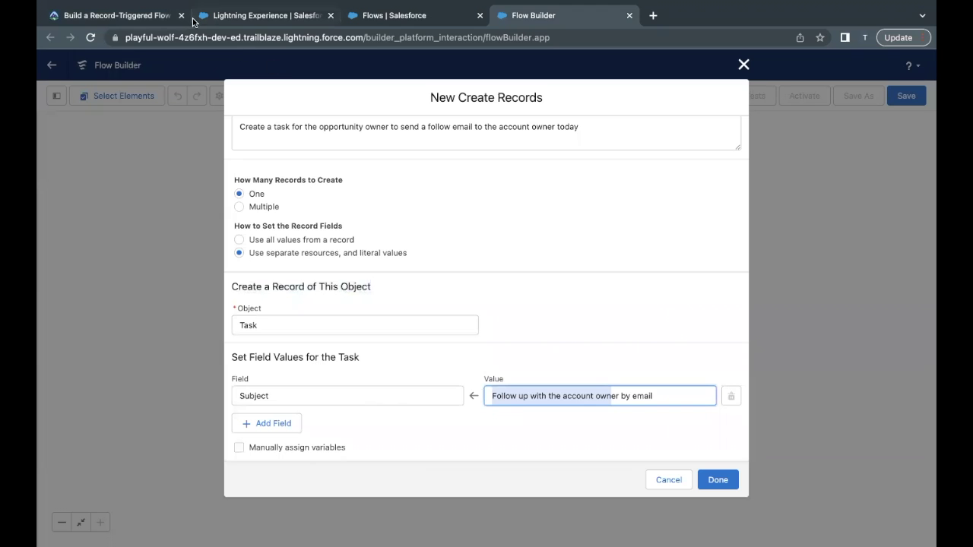
# Check the Activity Date requirement in the challenge instructions
pyautogui.click(143, 17)
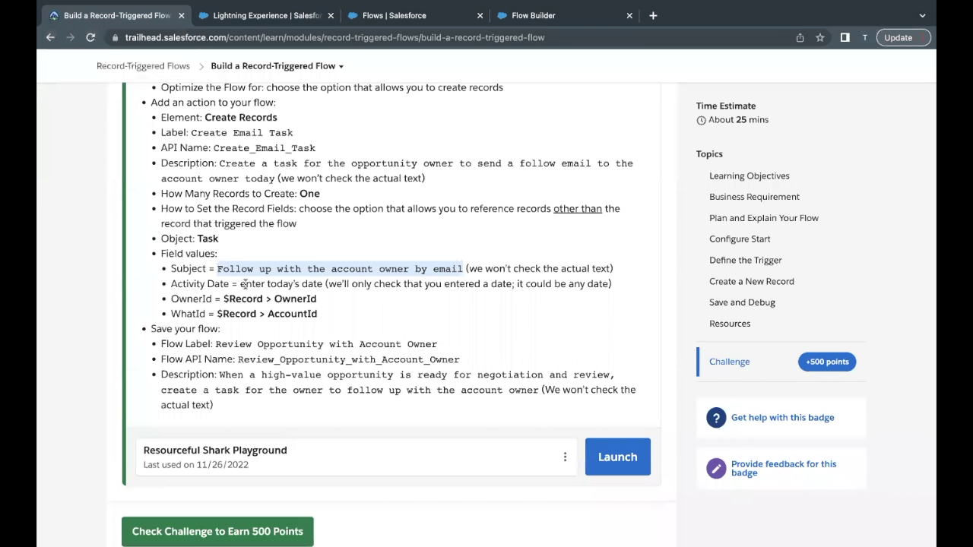
pyautogui.moveTo(240, 284); pyautogui.dragTo(313, 284)
pyautogui.click(313, 285)
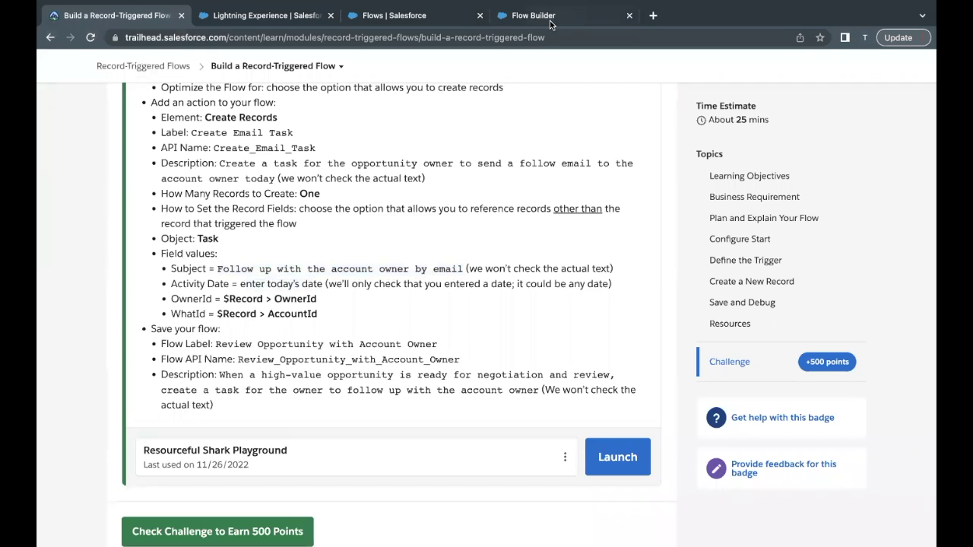
pyautogui.click(550, 21)
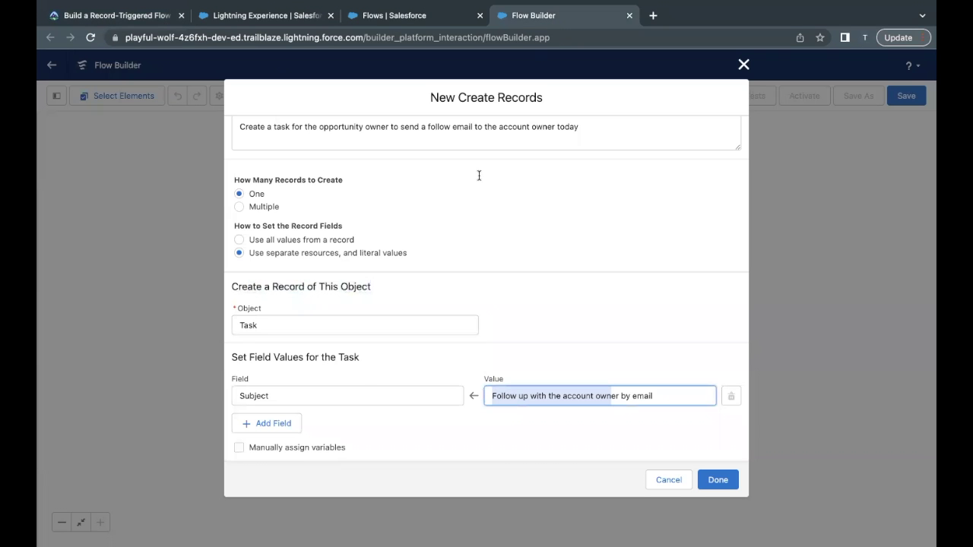
# Add an ActivityDate field with the value 12/3/2022
pyautogui.click(279, 423)
pyautogui.scroll(-1, 281, 437)
pyautogui.click(308, 396)
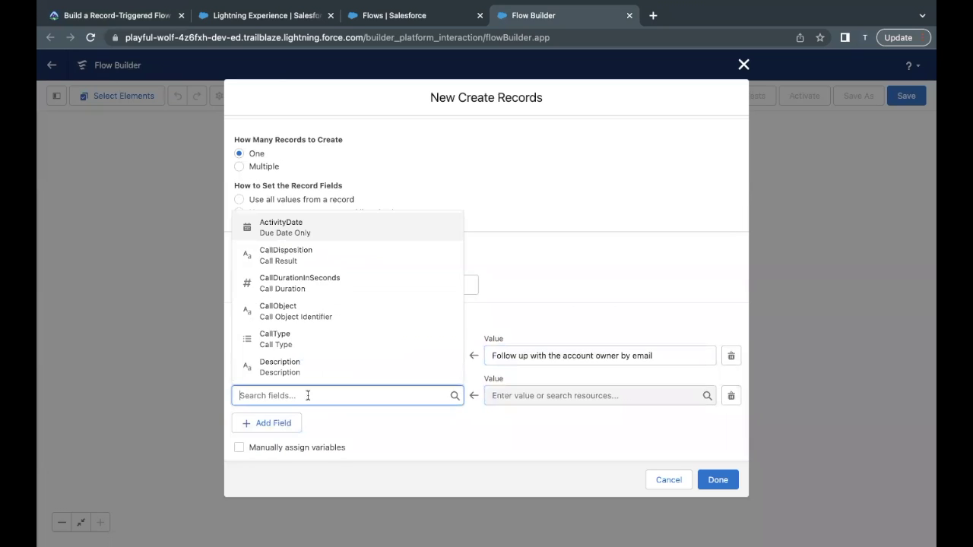
pyautogui.write('Act')
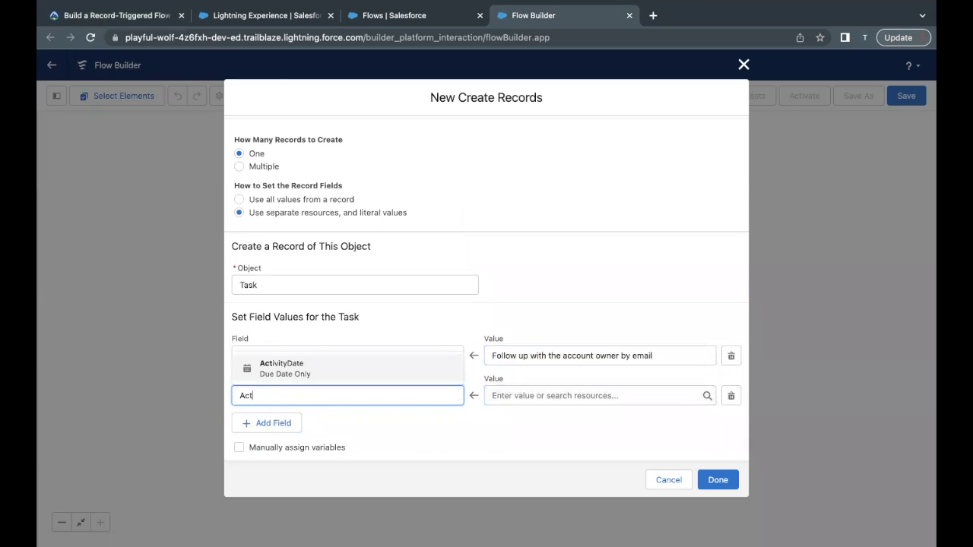
pyautogui.click(311, 374)
pyautogui.click(532, 396)
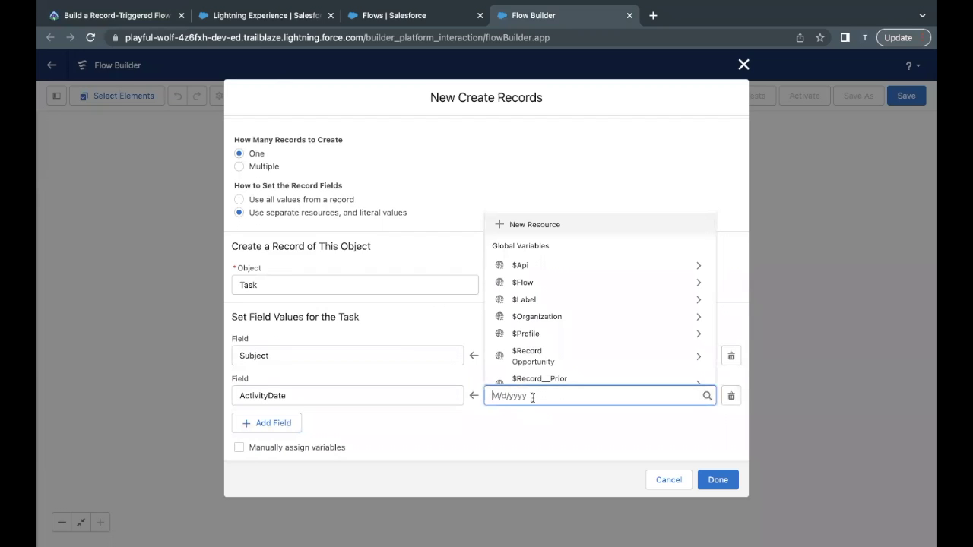
pyautogui.write('12/')
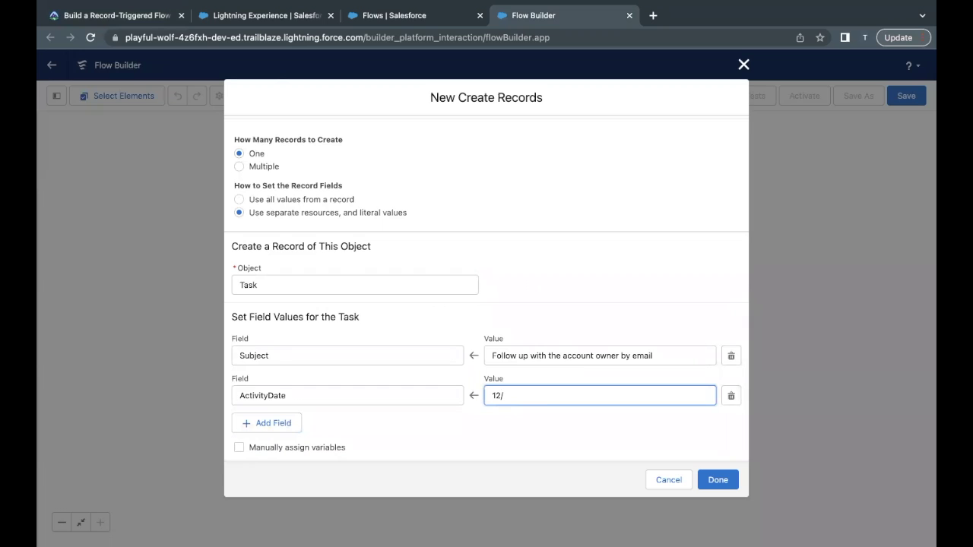
pyautogui.write('3/2022')
pyautogui.click(423, 418)
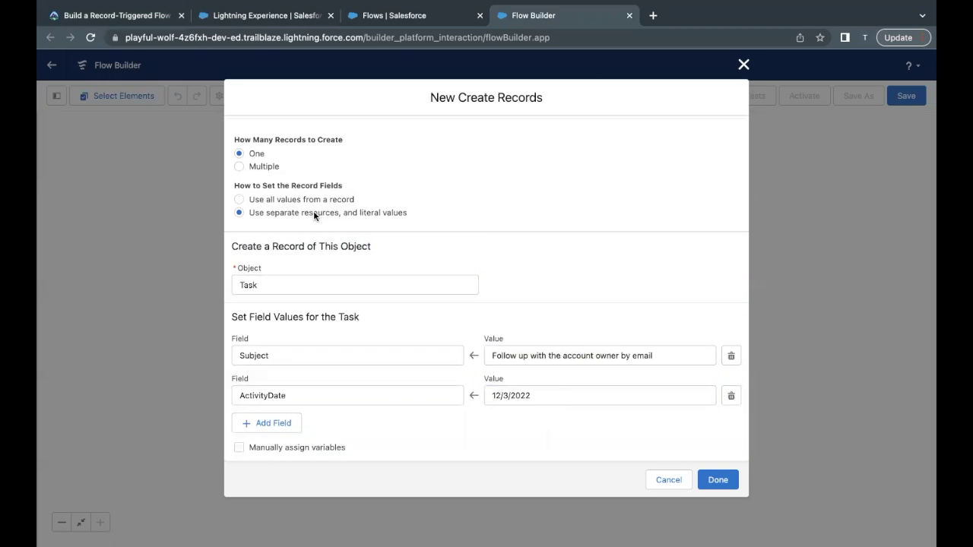
# Look up the OwnerId field requirement in the challenge instructions
pyautogui.click(103, 16)
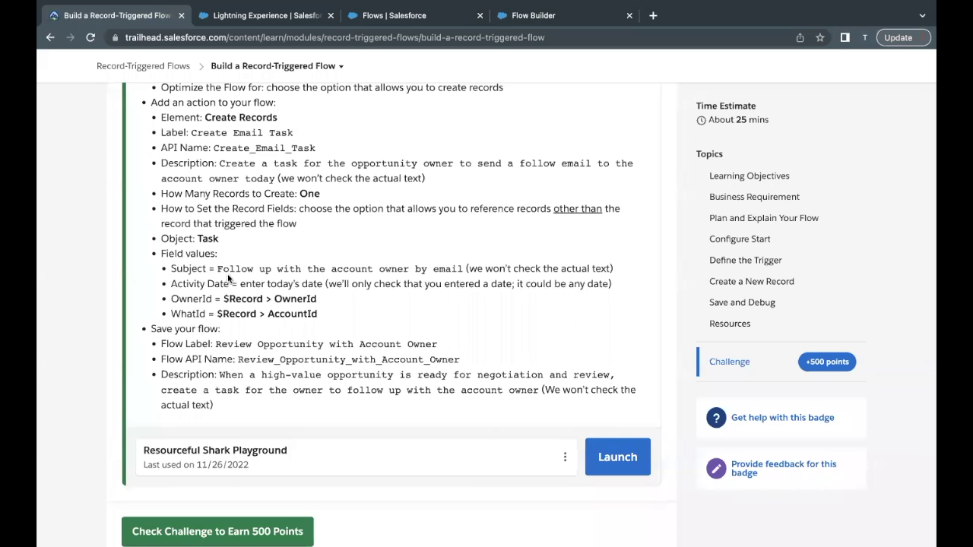
pyautogui.scroll(-1, 226, 276)
pyautogui.doubleClick(190, 287)
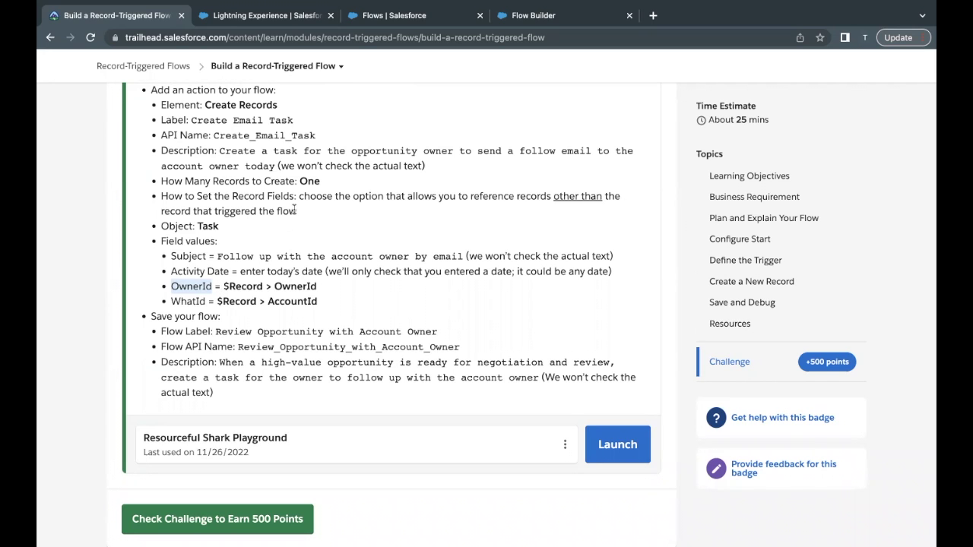
pyautogui.click(534, 15)
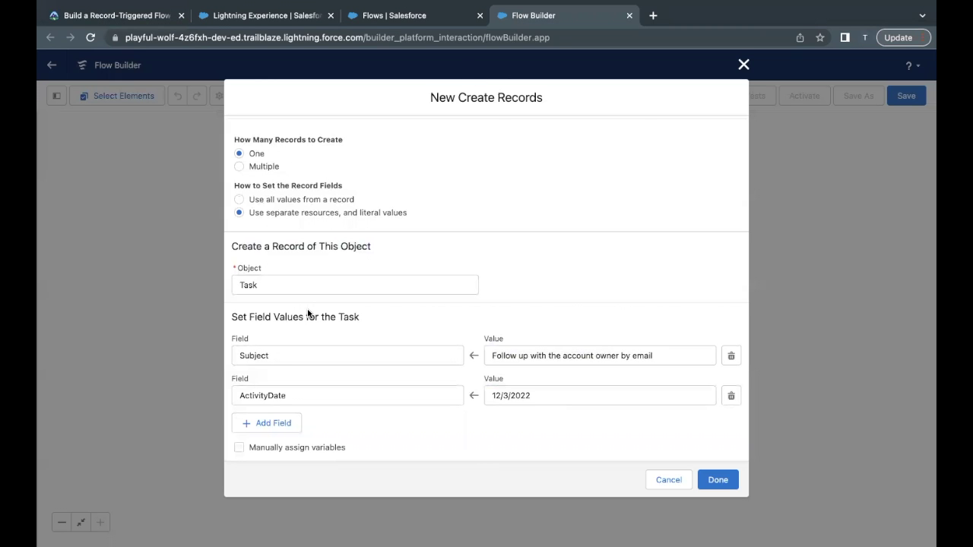
# Add a third Task field row and set its field to OwnerId
pyautogui.click(264, 423)
pyautogui.scroll(-1, 295, 414)
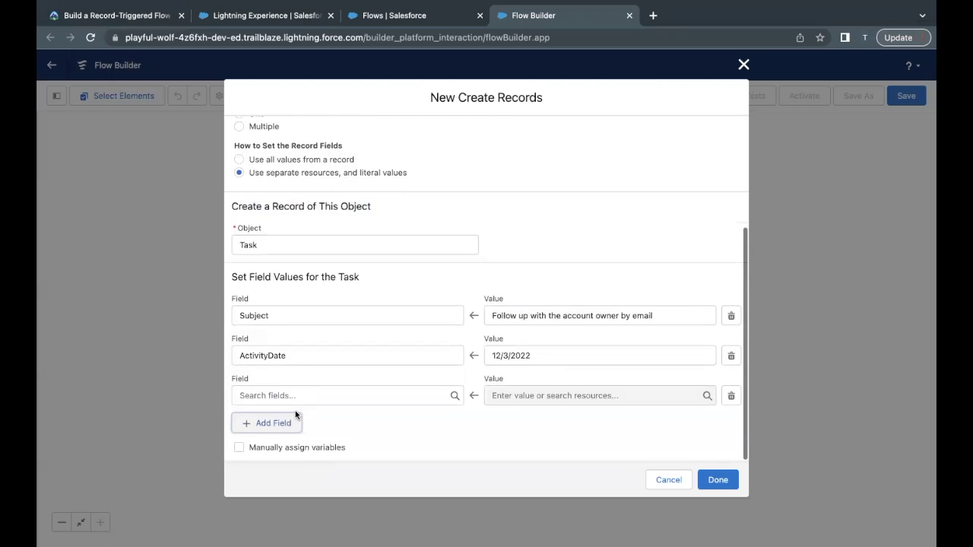
pyautogui.click(313, 395)
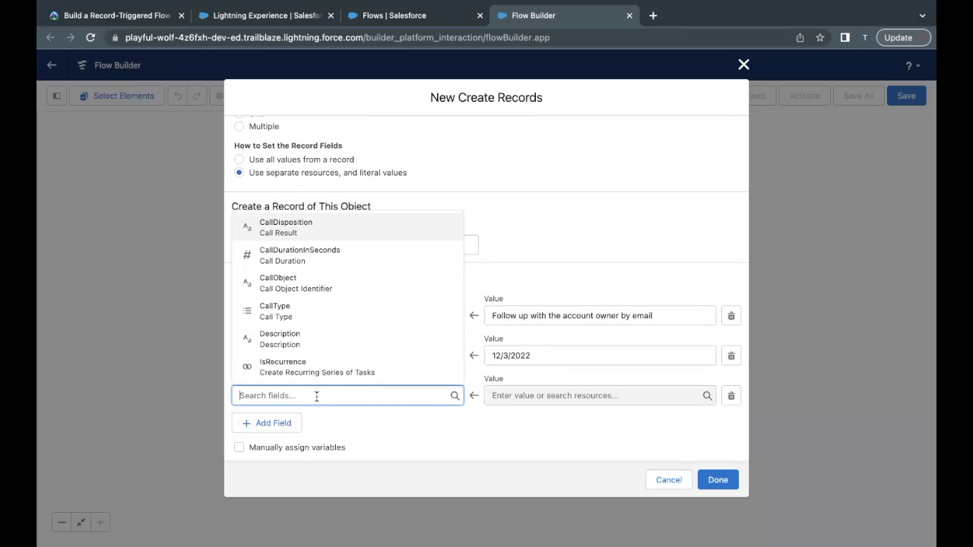
pyautogui.write('re')
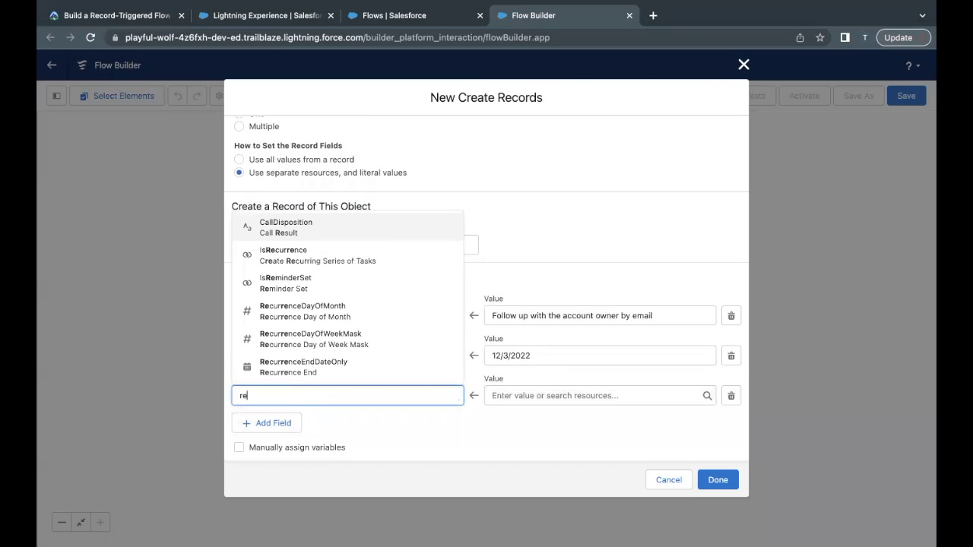
pyautogui.write('cor')
pyautogui.moveTo(263, 395); pyautogui.dragTo(228, 398)
pyautogui.press('BackSpace')
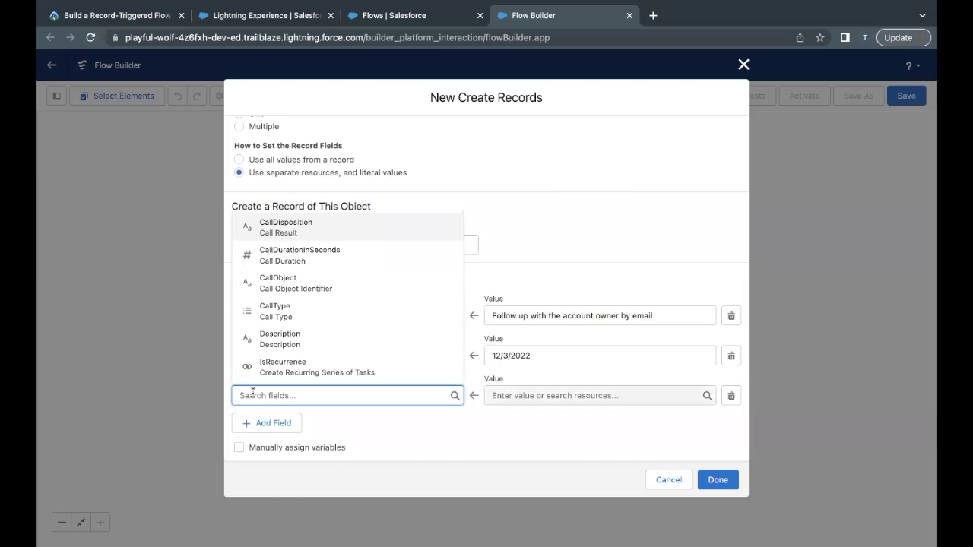
pyautogui.click(326, 420)
pyautogui.click(303, 398)
pyautogui.write('Owner')
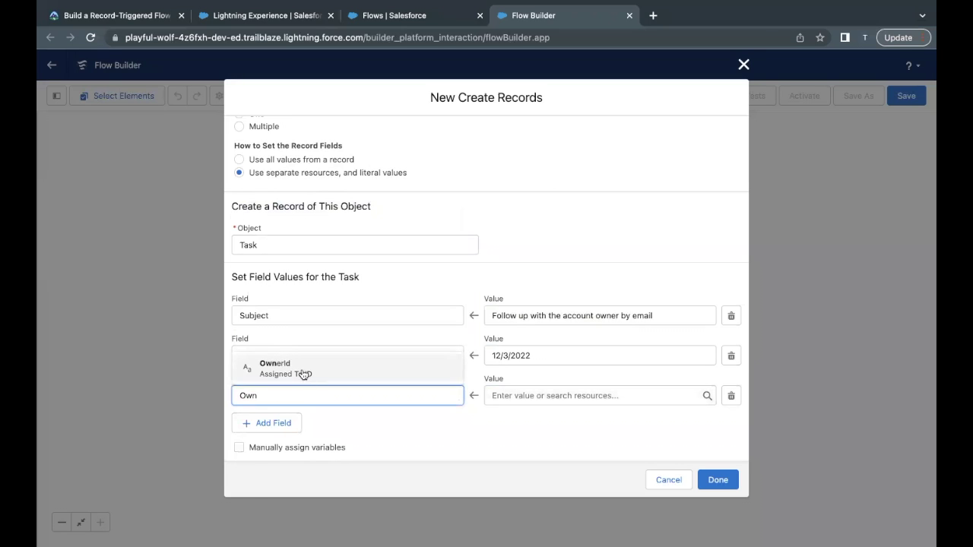
pyautogui.click(302, 373)
# Set the OwnerId value to the triggering Opportunity's owner, {!$Record.OwnerId}
pyautogui.click(500, 396)
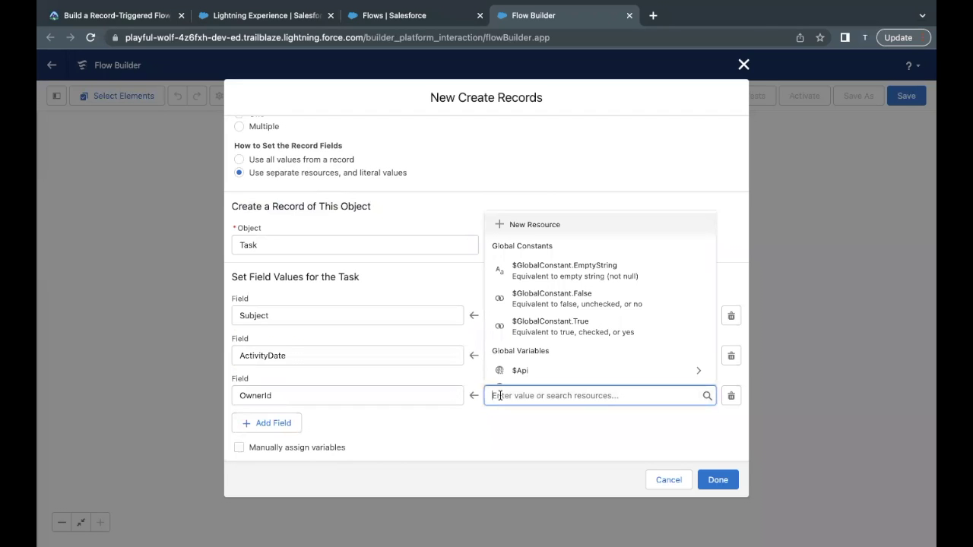
pyautogui.write('reco')
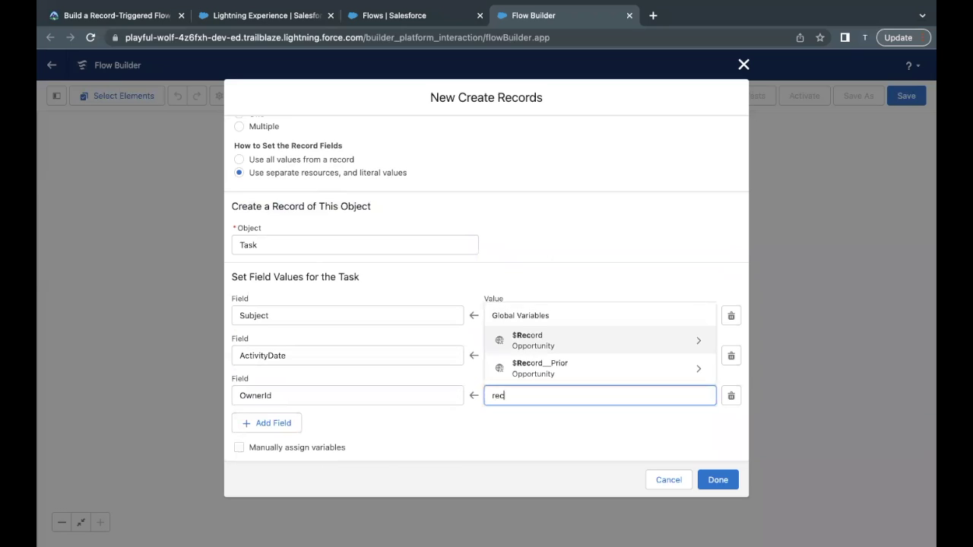
pyautogui.click(531, 340)
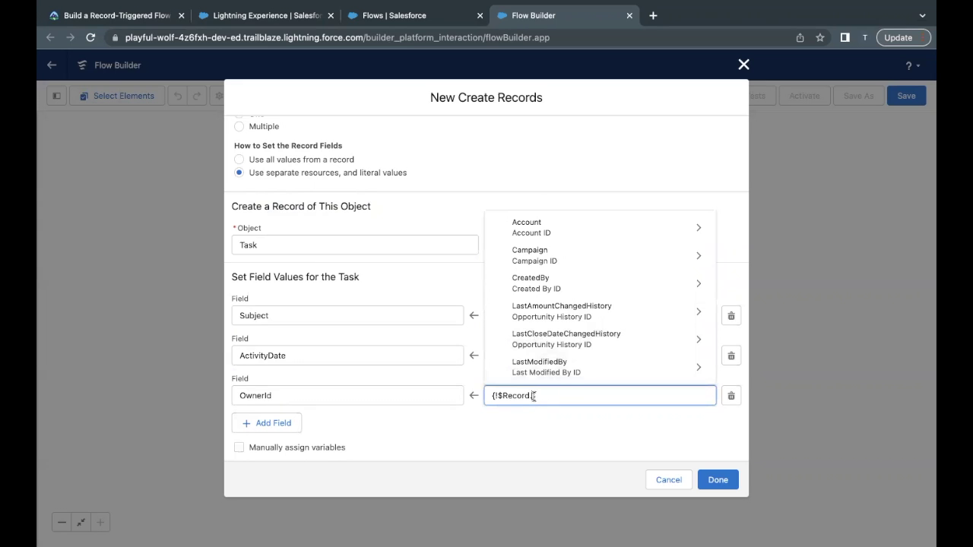
pyautogui.write('Own')
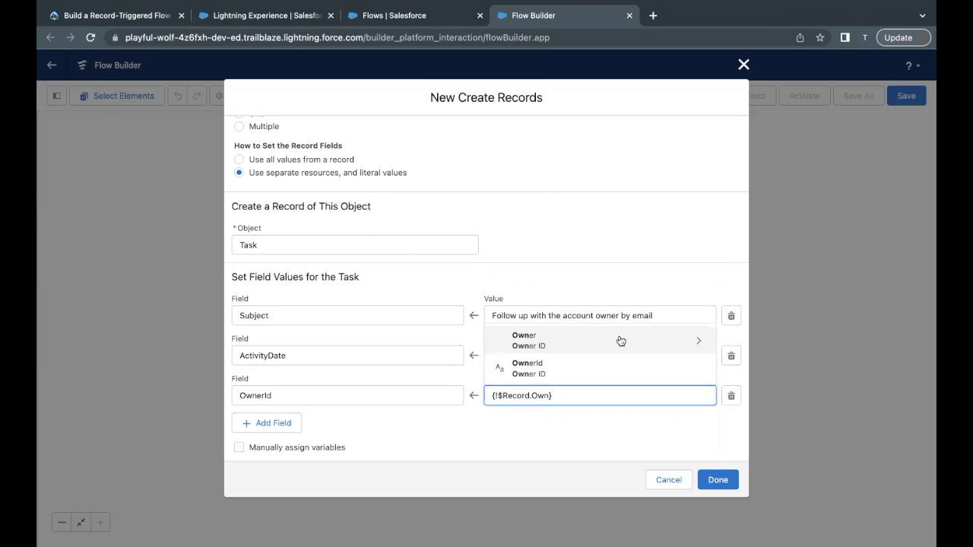
pyautogui.click(556, 370)
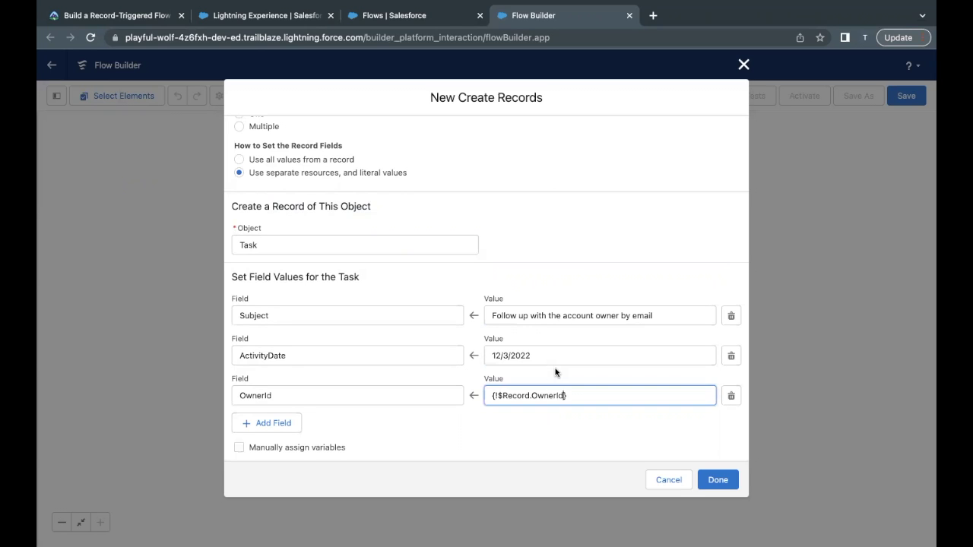
pyautogui.click(281, 394)
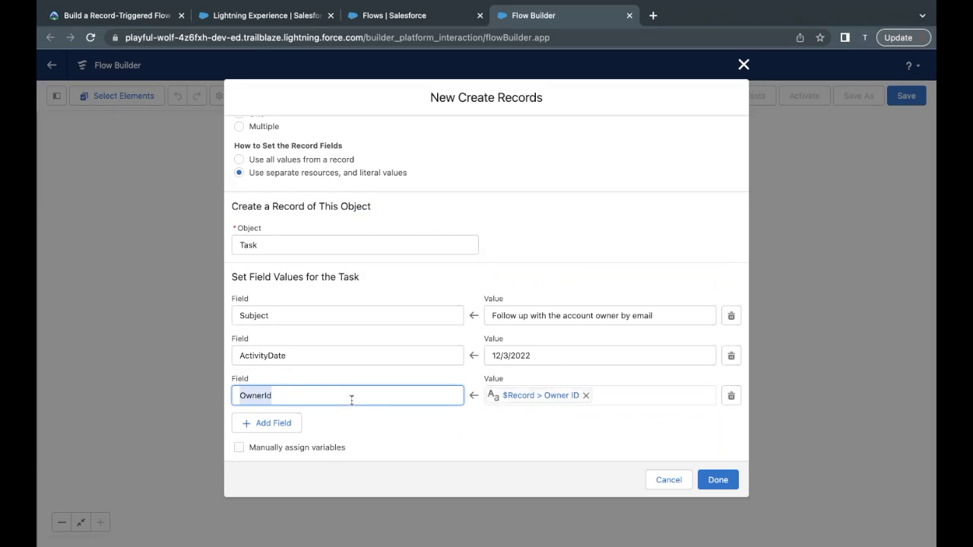
pyautogui.click(270, 384)
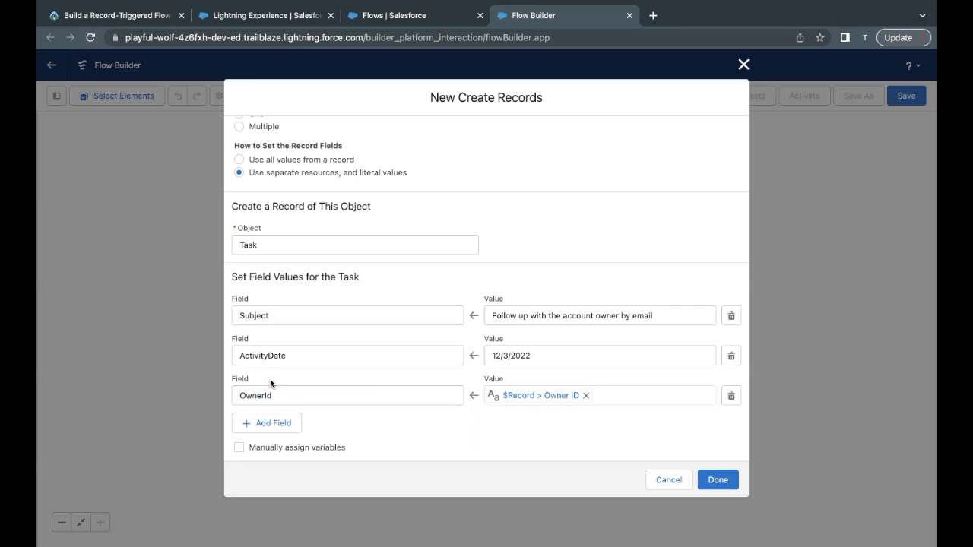
# Add a WhatId field set to {!$Record.AccountId} and close the Create Records dialog
pyautogui.click(278, 423)
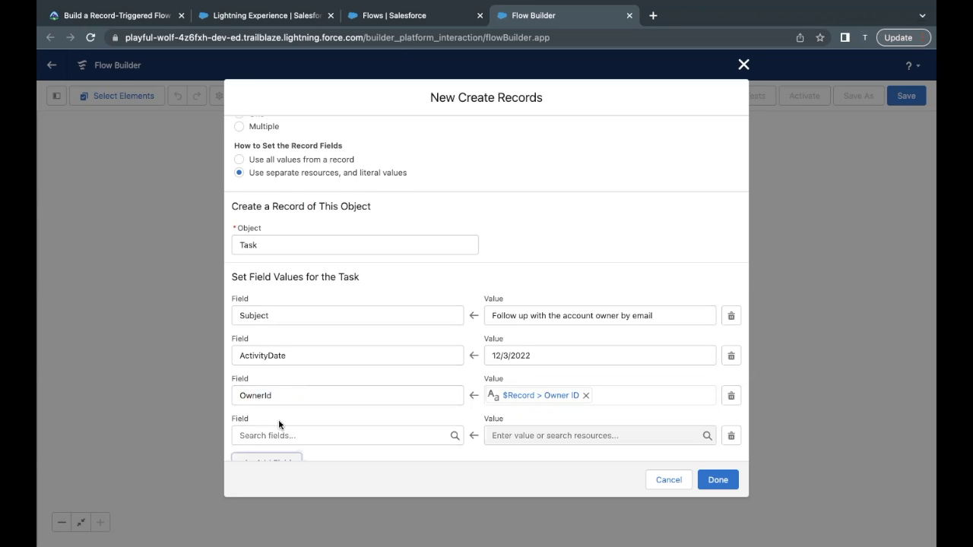
pyautogui.click(324, 393)
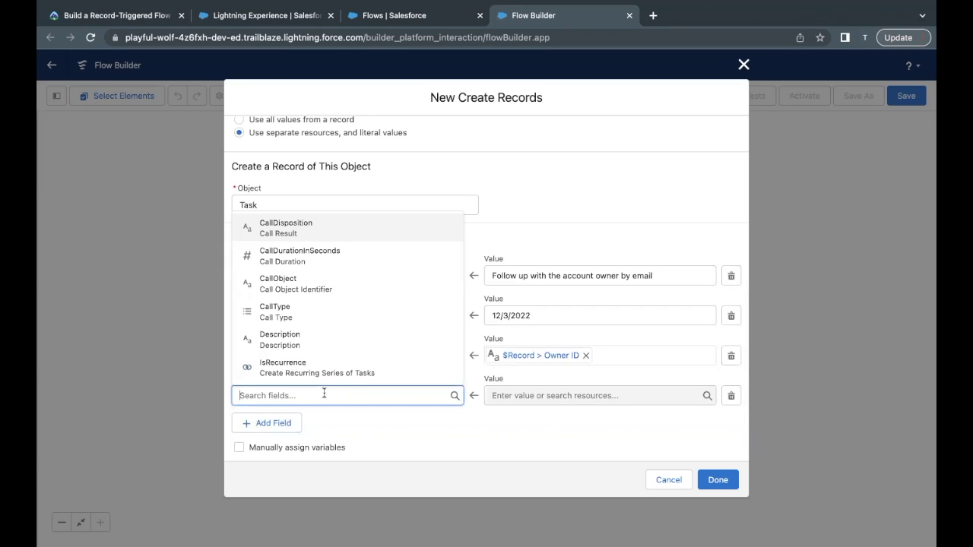
pyautogui.write('Wha')
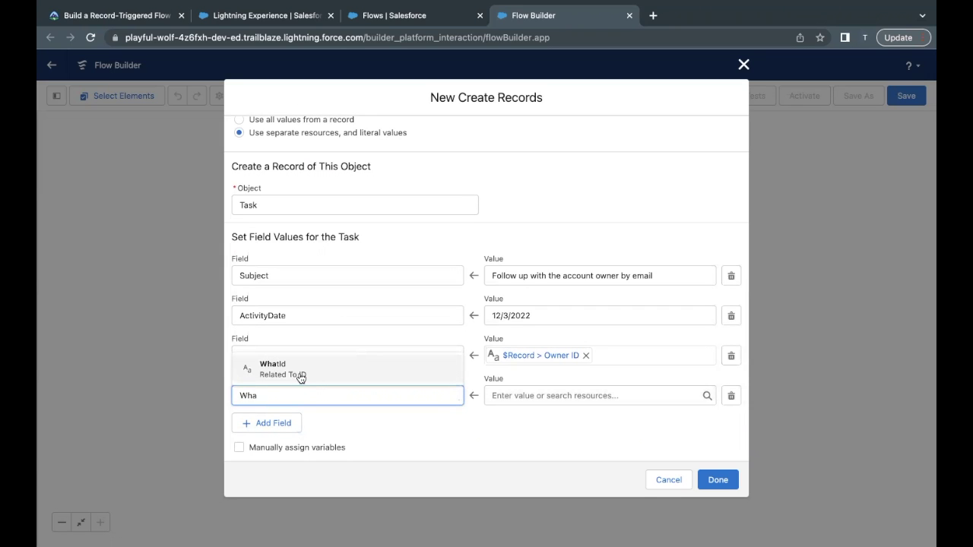
pyautogui.click(300, 372)
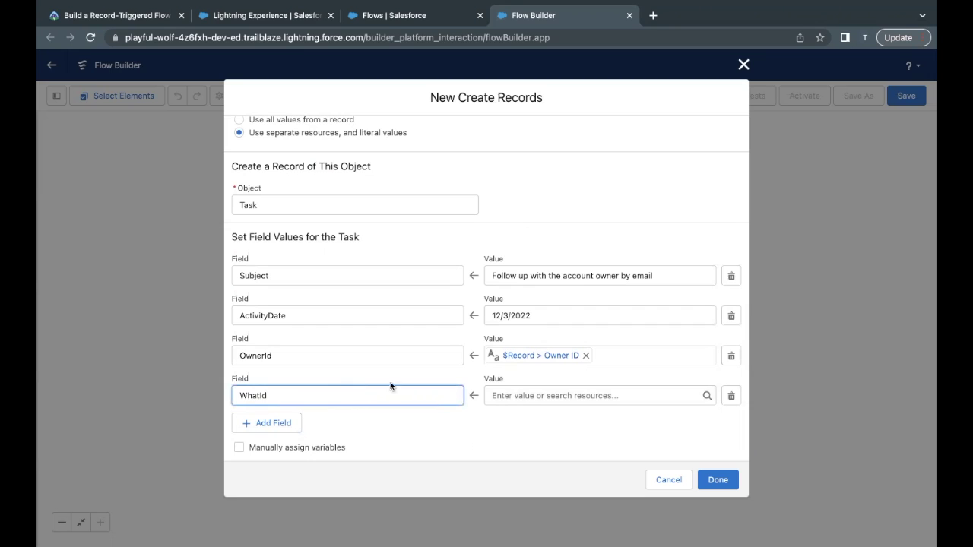
pyautogui.click(509, 393)
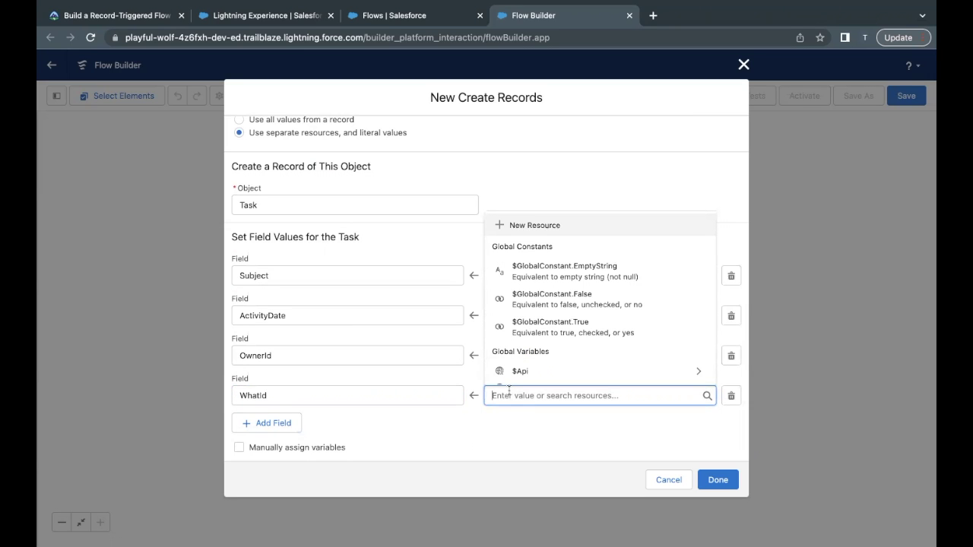
pyautogui.write('re')
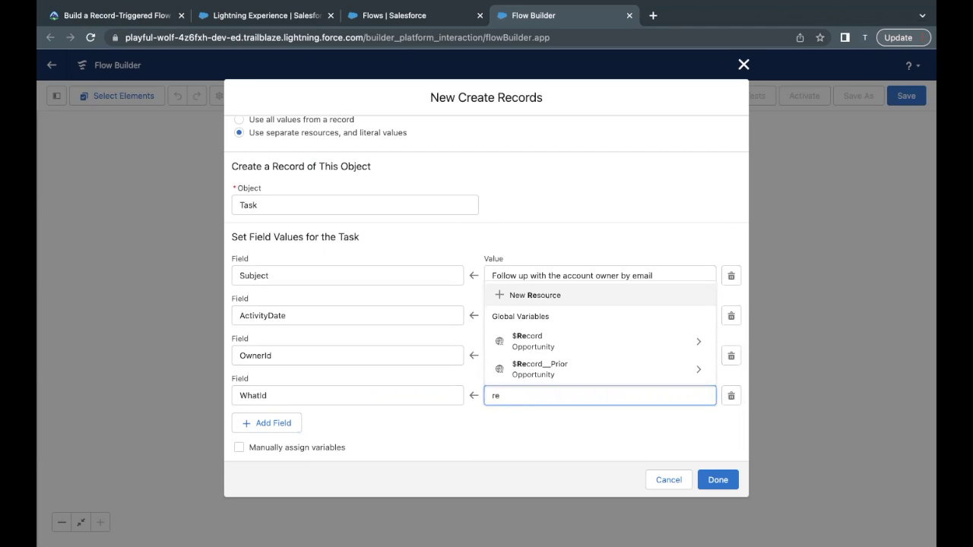
pyautogui.click(546, 344)
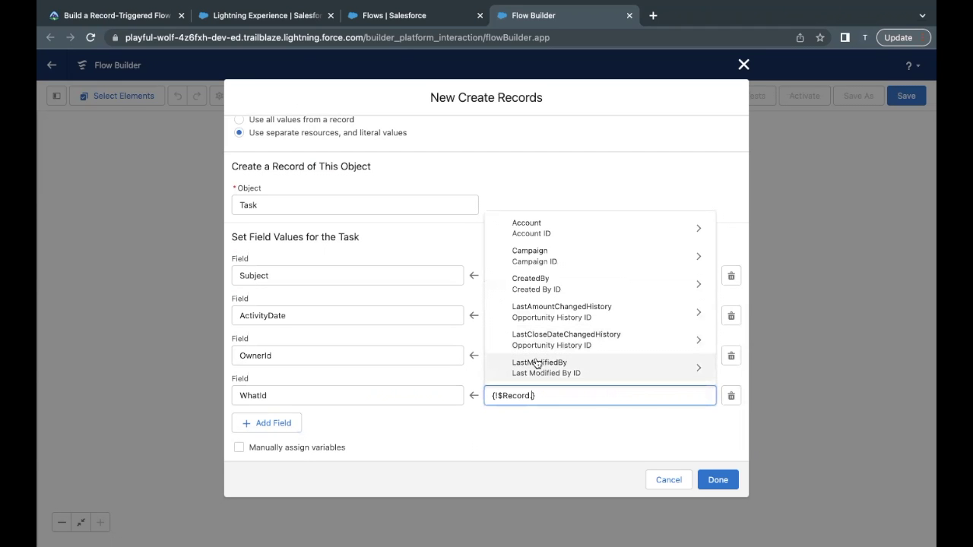
pyautogui.write('Acc')
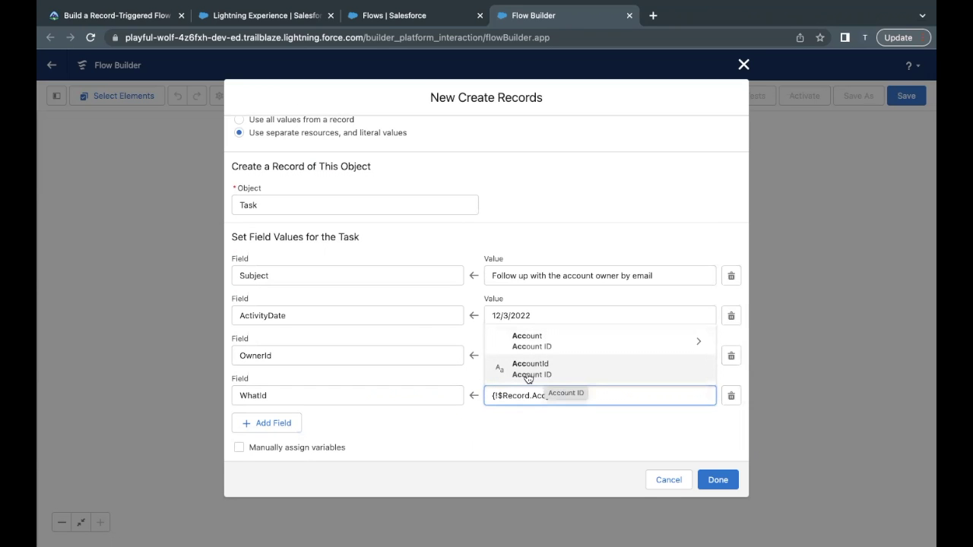
pyautogui.click(528, 370)
pyautogui.click(535, 414)
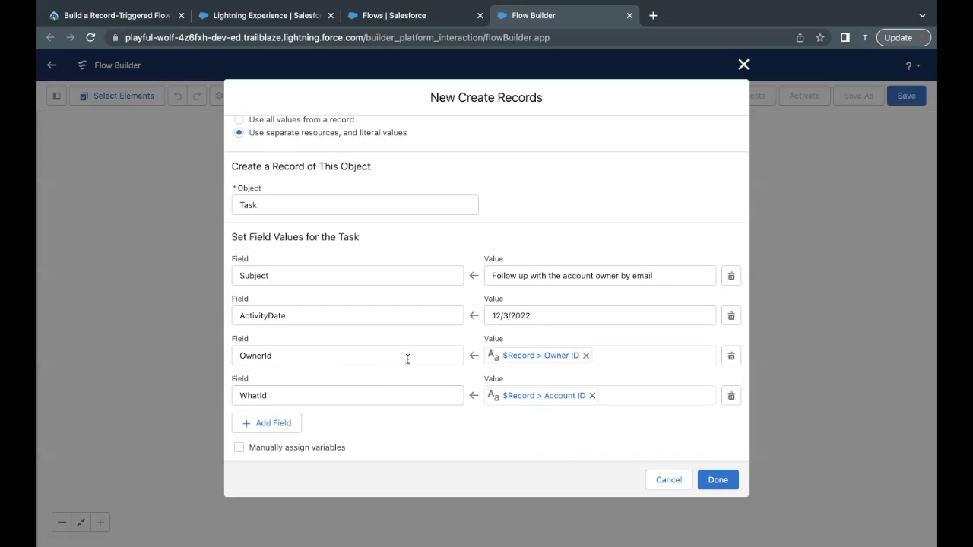
pyautogui.click(714, 480)
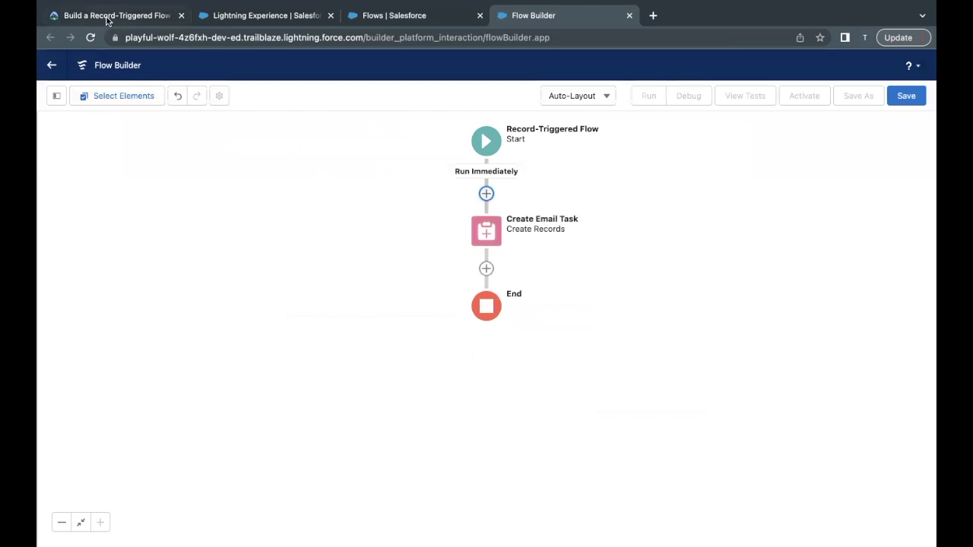
# Give the flow the Trailhead label 'Review Opportunity with Account Owner' and its matching API name
pyautogui.click(109, 16)
pyautogui.scroll(-1, 192, 260)
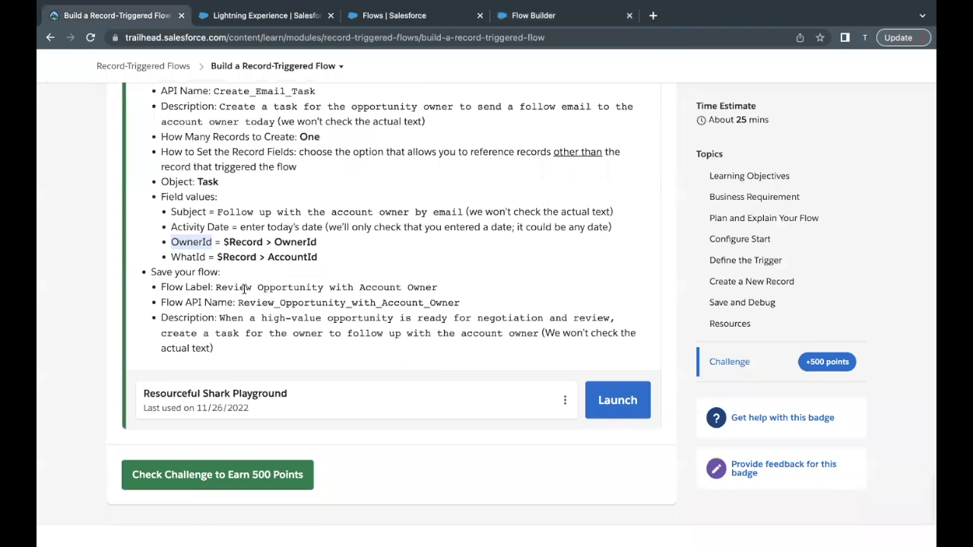
pyautogui.moveTo(217, 286); pyautogui.dragTo(448, 287)
pyautogui.press('super+c')
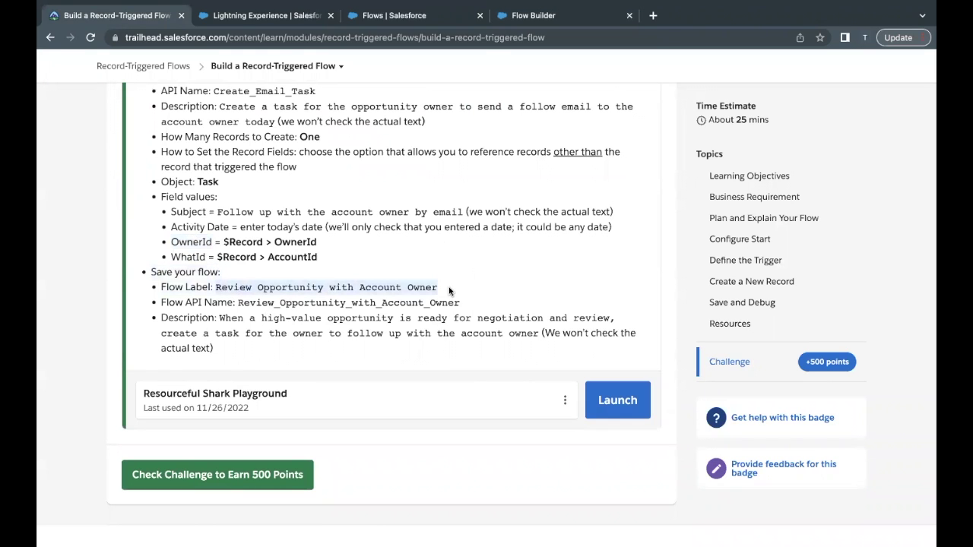
pyautogui.click(532, 17)
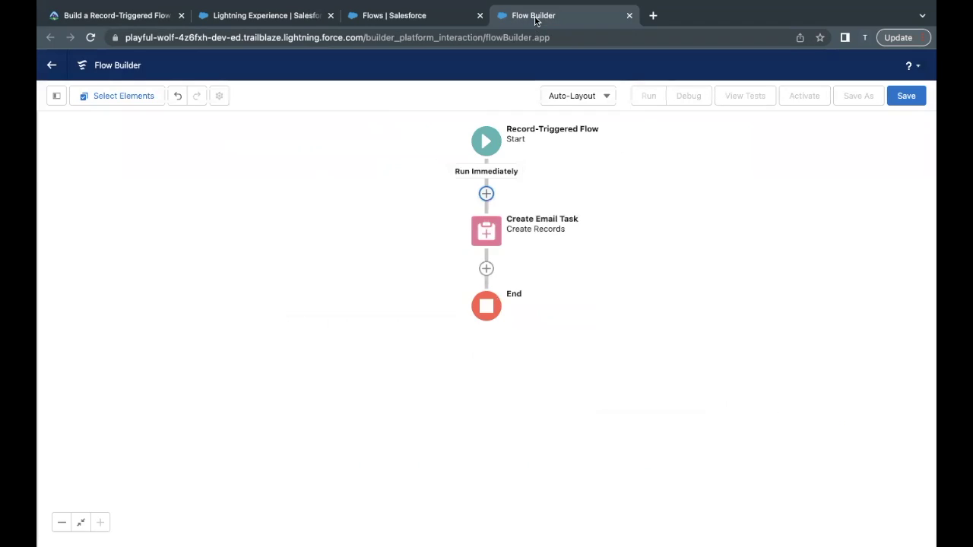
pyautogui.click(904, 96)
pyautogui.click(419, 253)
pyautogui.press('super+v')
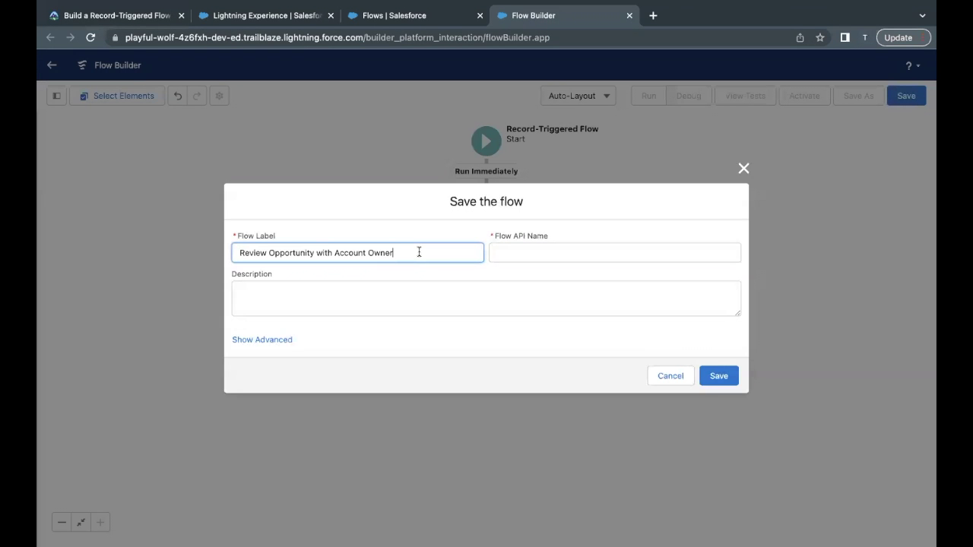
pyautogui.click(533, 261)
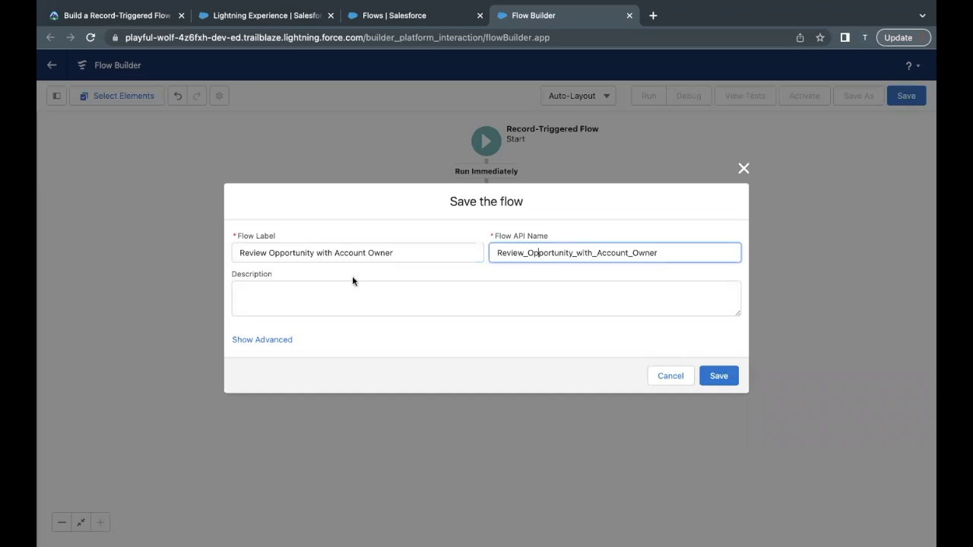
# Add the Trailhead description, save and activate the flow, then go to the Playground org
pyautogui.click(131, 16)
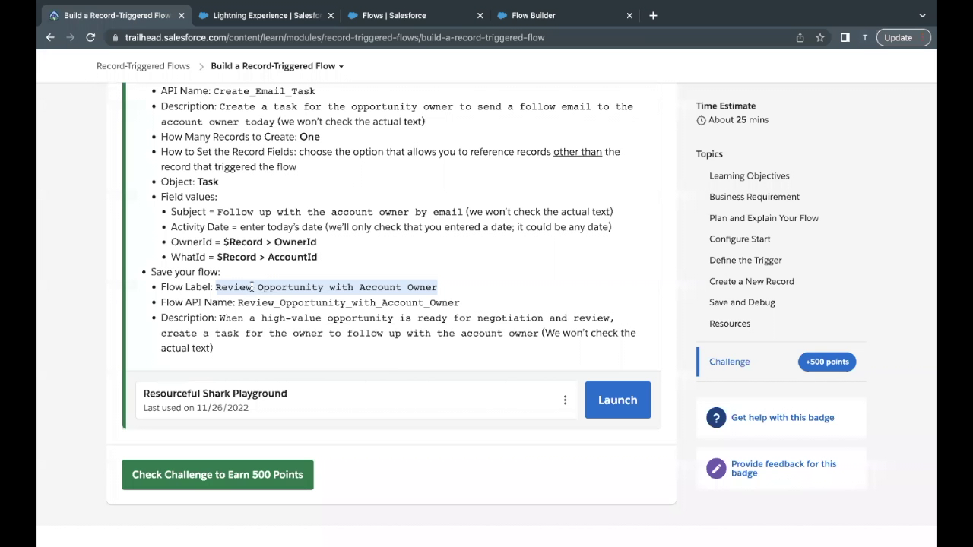
pyautogui.click(220, 315)
pyautogui.moveTo(219, 318); pyautogui.dragTo(540, 336)
pyautogui.hotkey('ctrl', 'c')
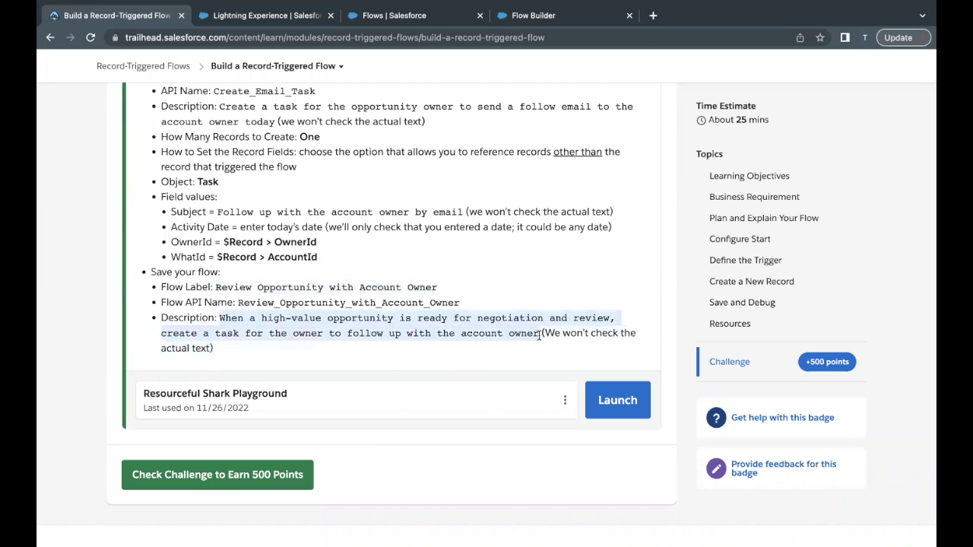
pyautogui.click(549, 16)
pyautogui.click(378, 293)
pyautogui.hotkey('ctrl', 'v')
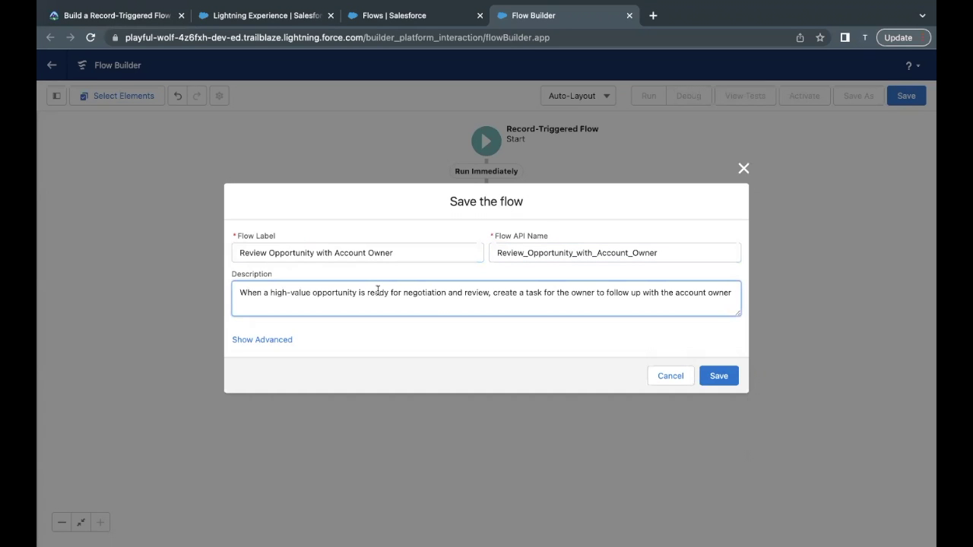
pyautogui.click(718, 376)
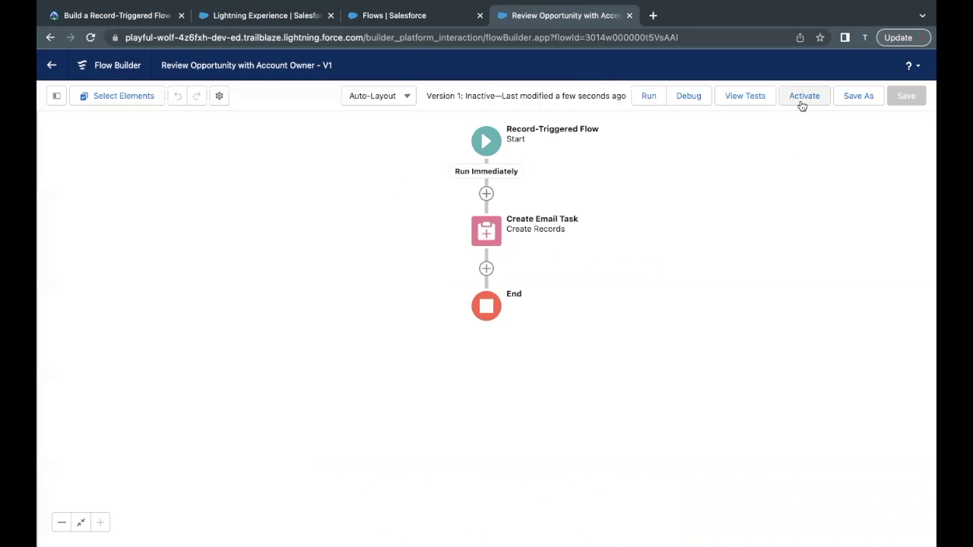
pyautogui.click(803, 99)
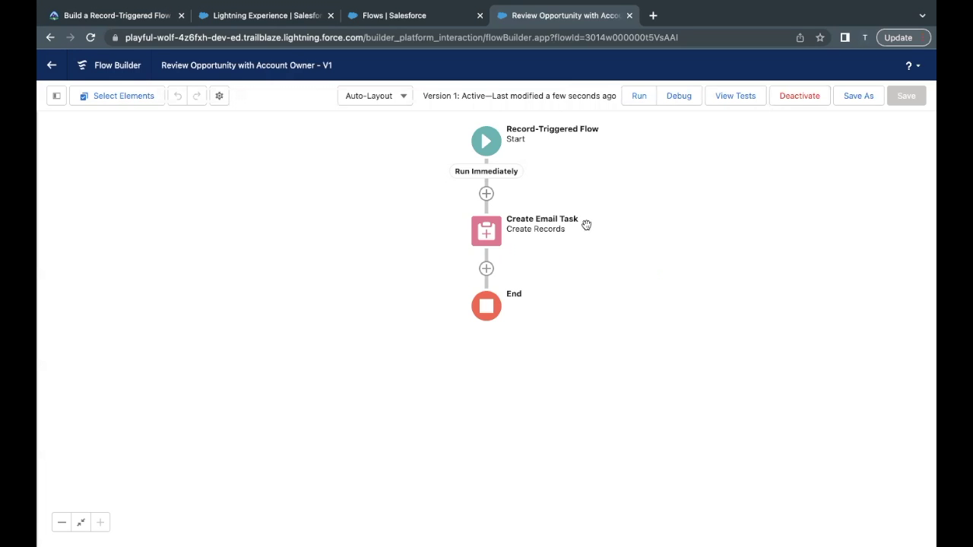
pyautogui.click(270, 17)
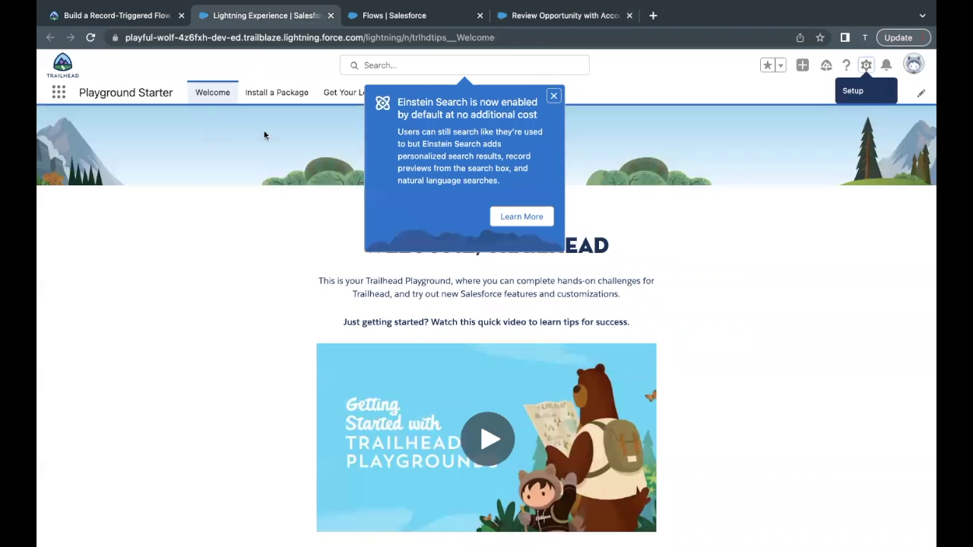
# View the Burlington Textiles Weaving Plant Generator opportunity's details: Closed Won, $235,000.00
pyautogui.click(555, 97)
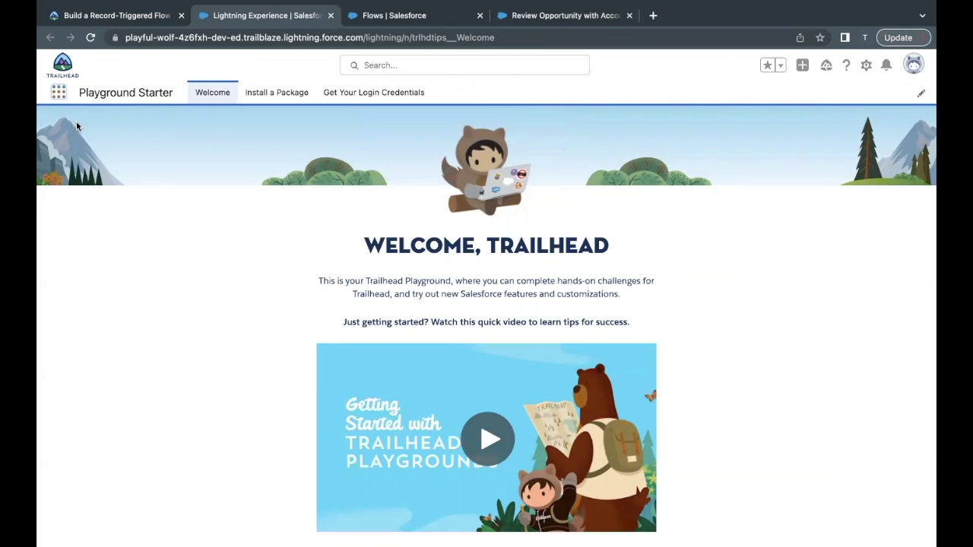
pyautogui.write('Opp')
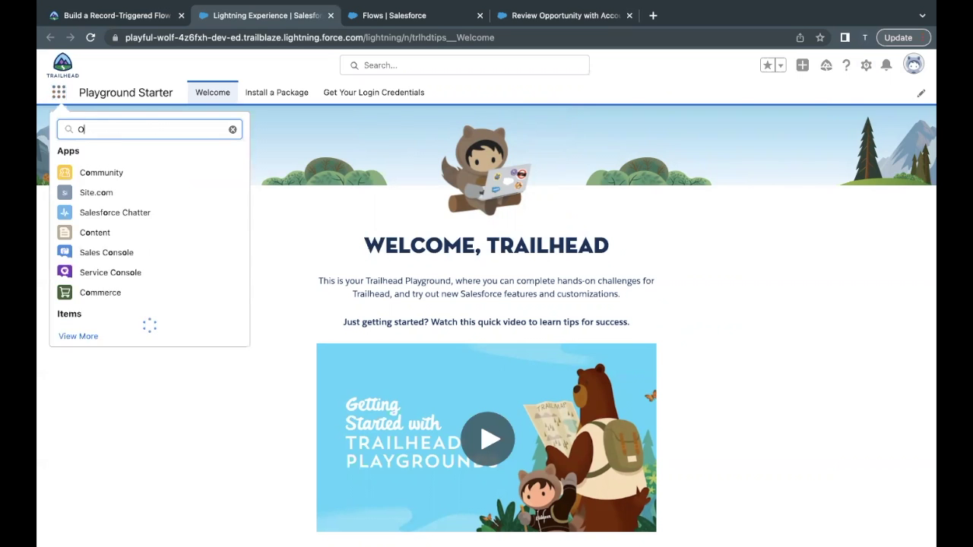
pyautogui.click(69, 207)
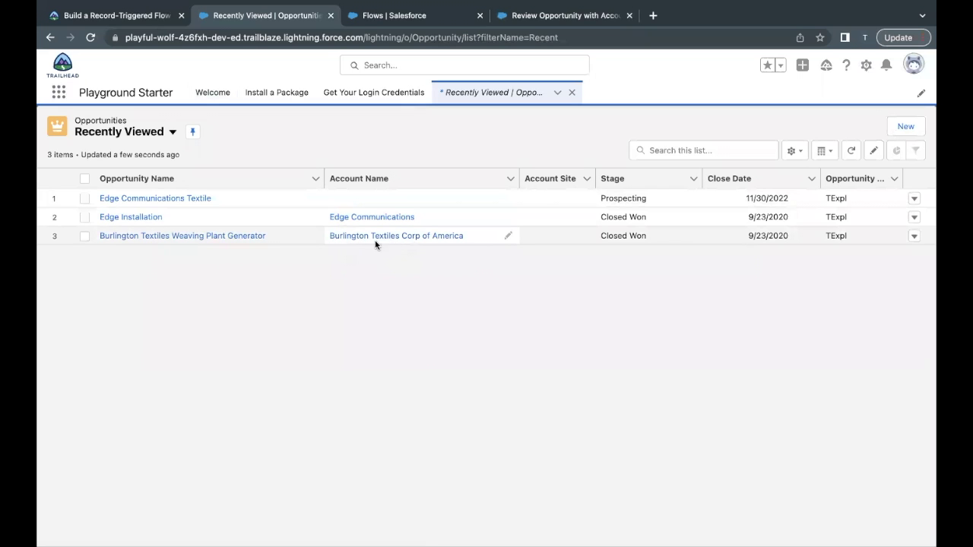
pyautogui.click(236, 236)
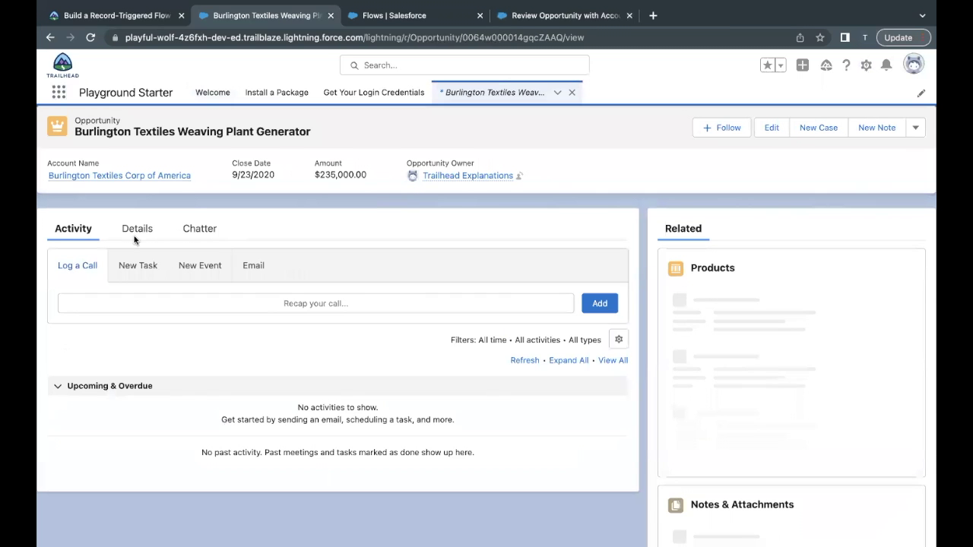
pyautogui.click(131, 236)
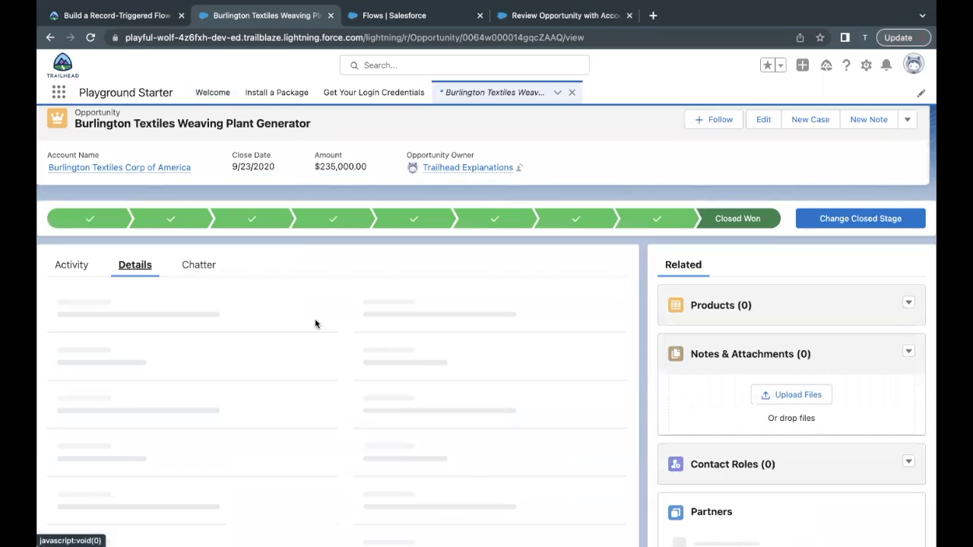
pyautogui.scroll(-1, 336, 362)
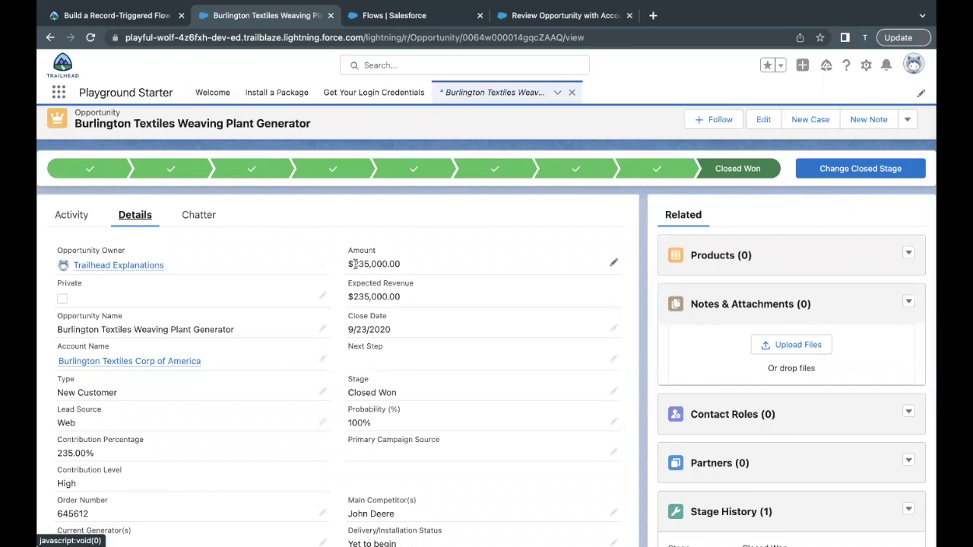
pyautogui.moveTo(355, 264); pyautogui.dragTo(397, 265)
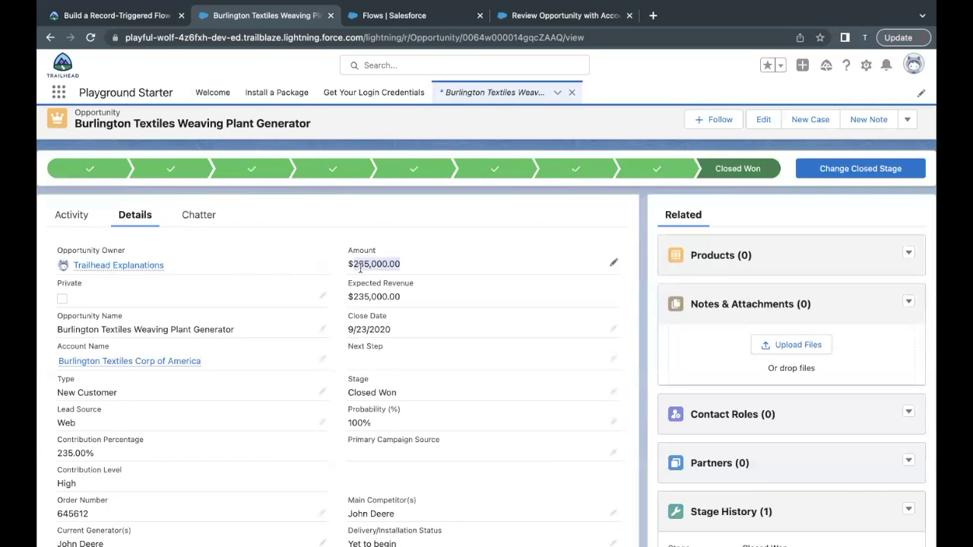
pyautogui.scroll(-1, 356, 282)
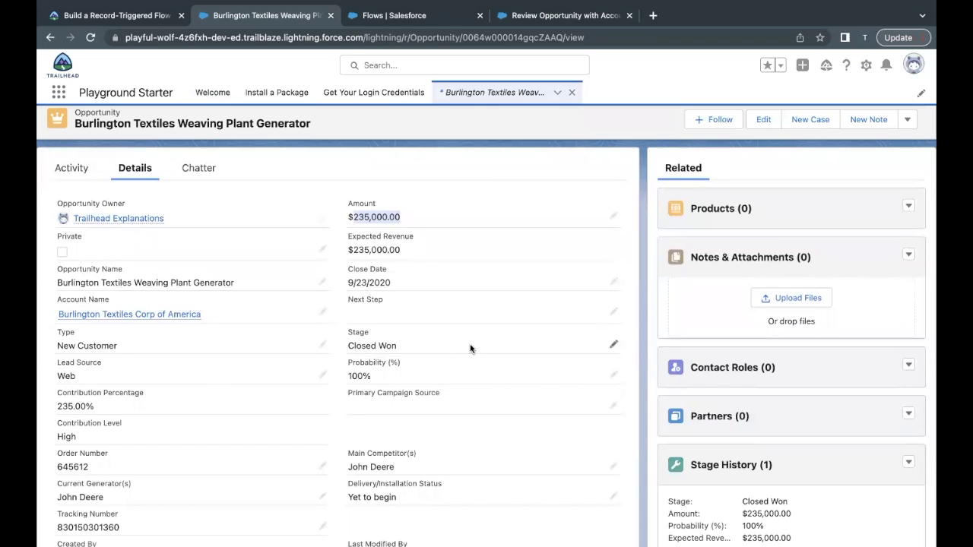
# Change the opportunity's Stage to Negotiation/Review and save it, giving 90% probability
pyautogui.click(614, 345)
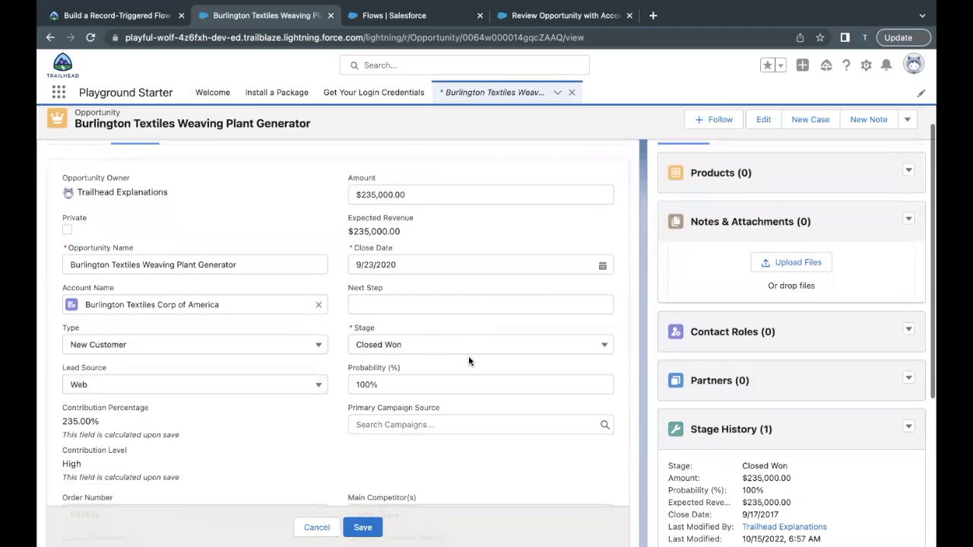
pyautogui.click(419, 346)
pyautogui.scroll(-1, 395, 410)
pyautogui.scroll(-1, 393, 412)
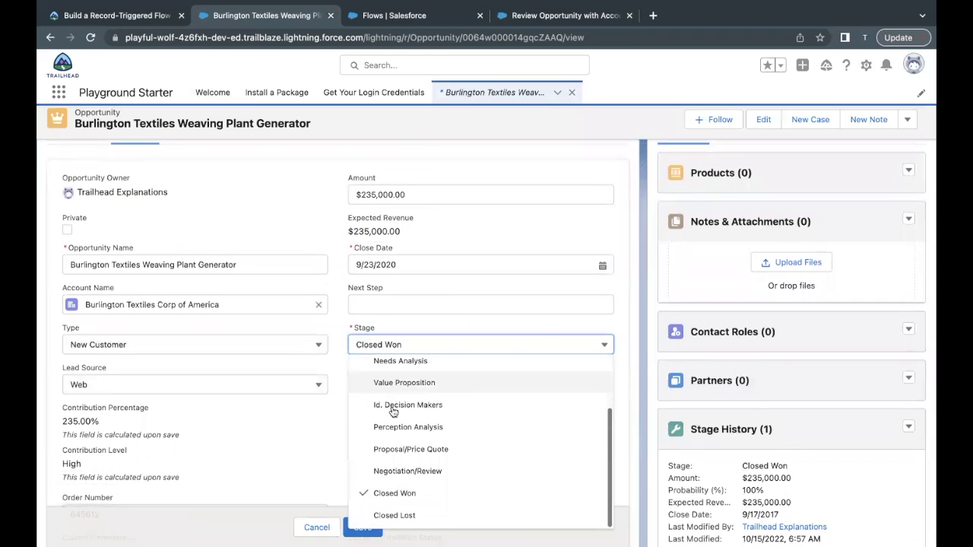
pyautogui.click(399, 472)
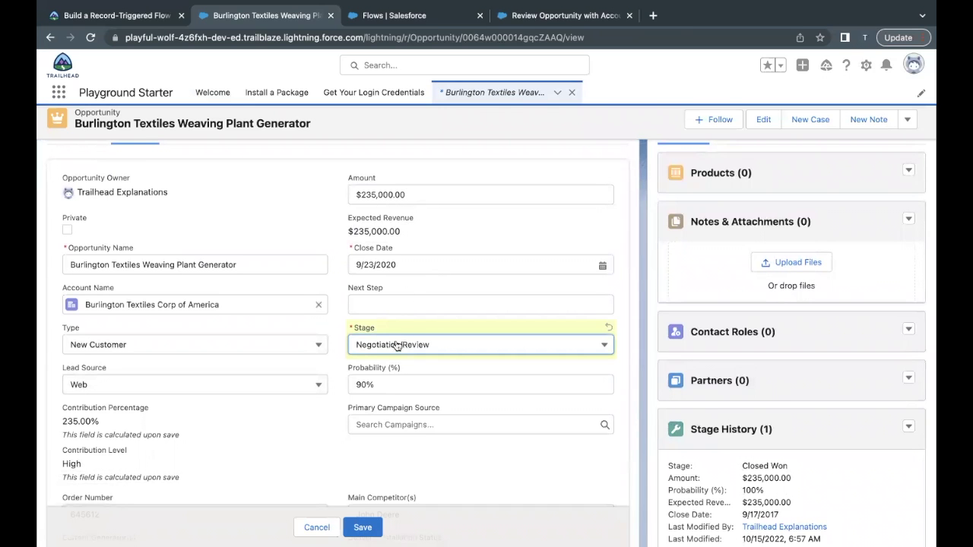
pyautogui.scroll(-1, 328, 402)
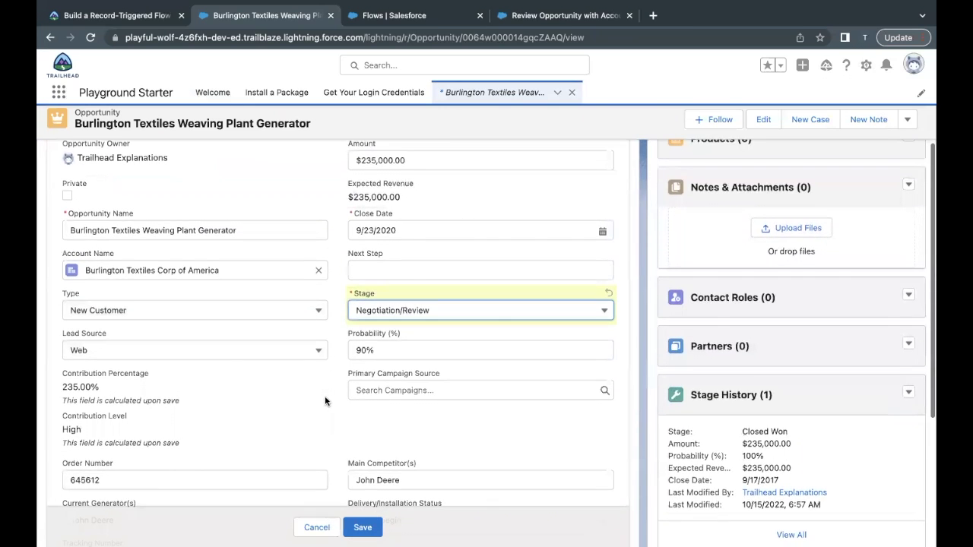
pyautogui.click(362, 528)
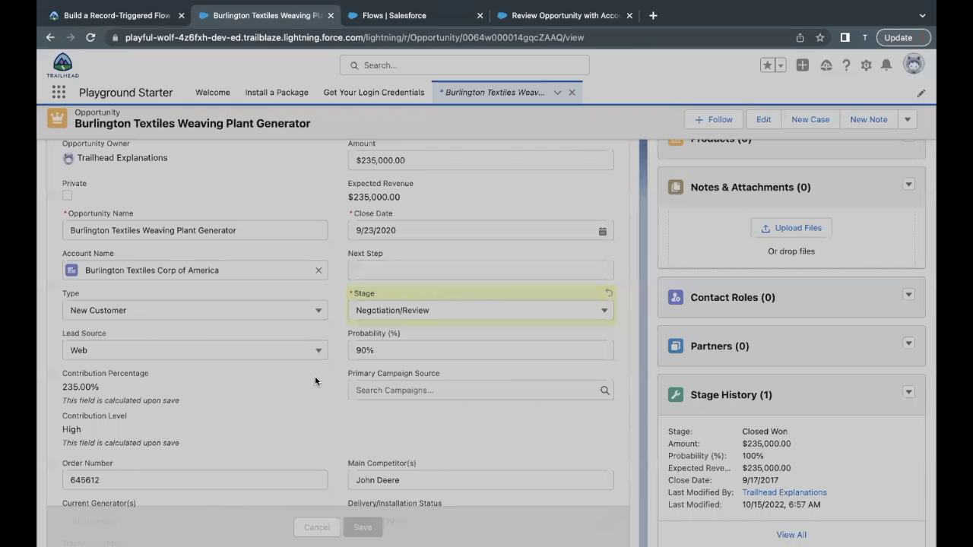
pyautogui.scroll(1, 315, 380)
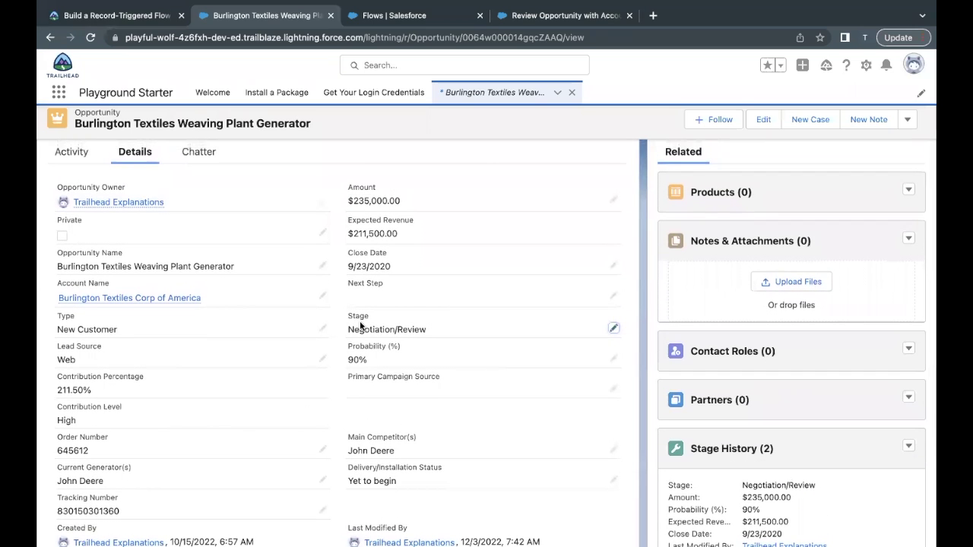
pyautogui.scroll(1, 356, 379)
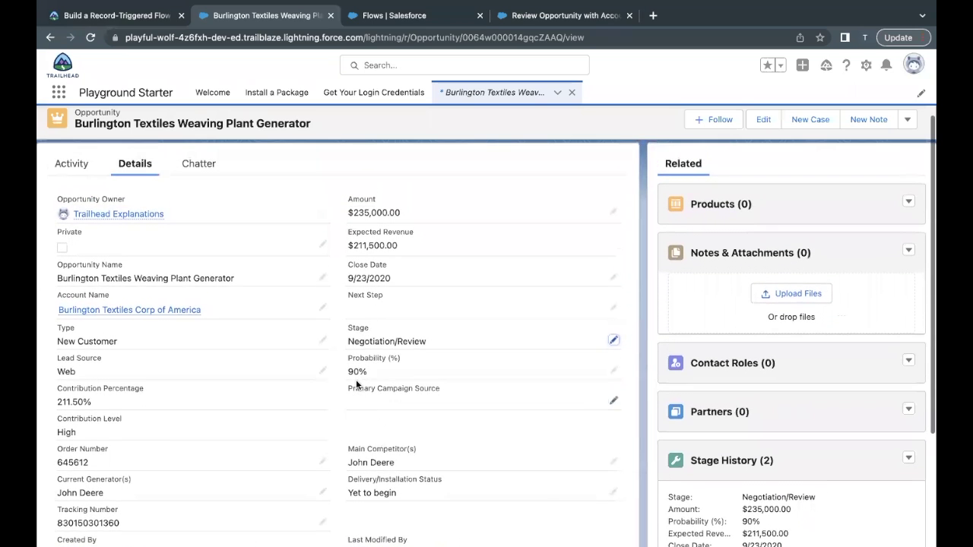
pyautogui.scroll(1, 377, 346)
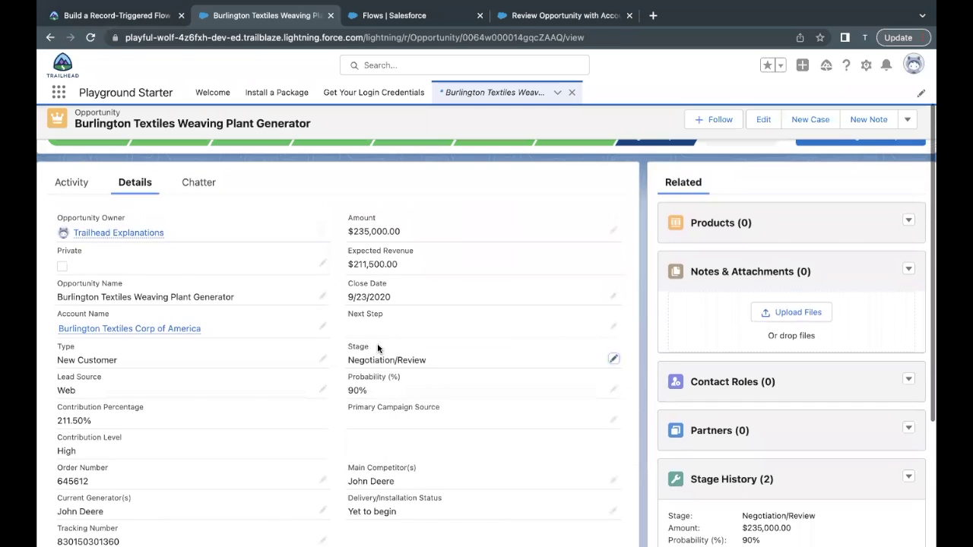
pyautogui.moveTo(114, 334)
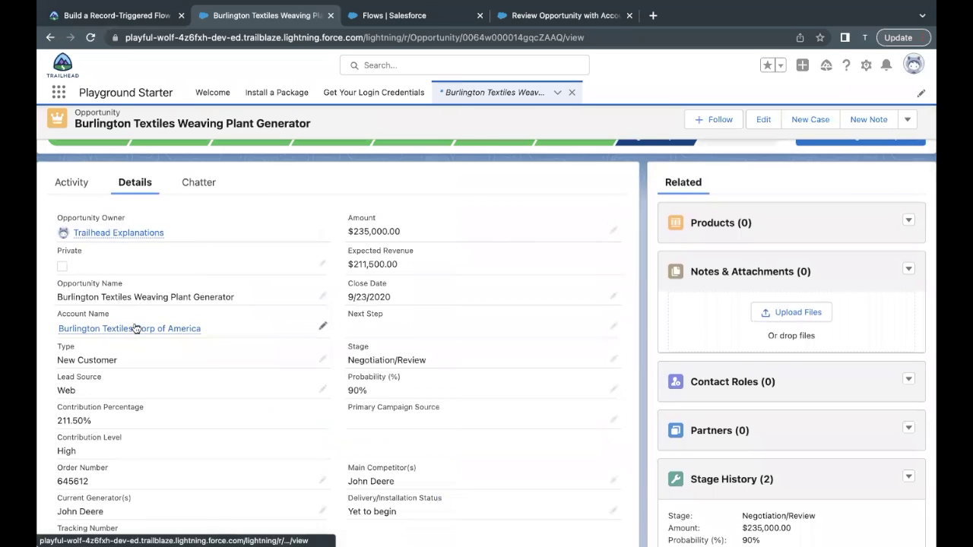
# Open the Burlington Textiles Corp of America account and its upcoming follow-up task in separate tabs
pyautogui.rightClick(136, 334)
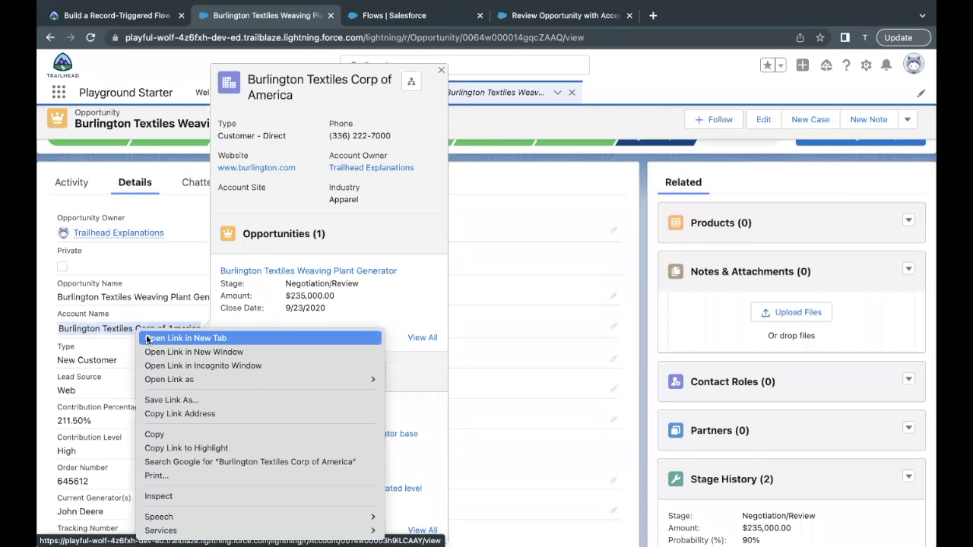
pyautogui.click(147, 340)
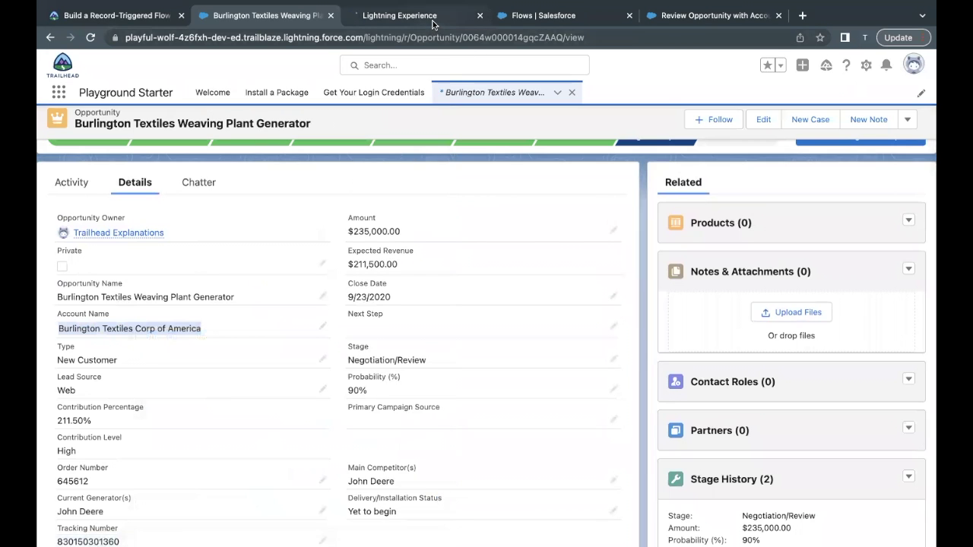
pyautogui.click(432, 23)
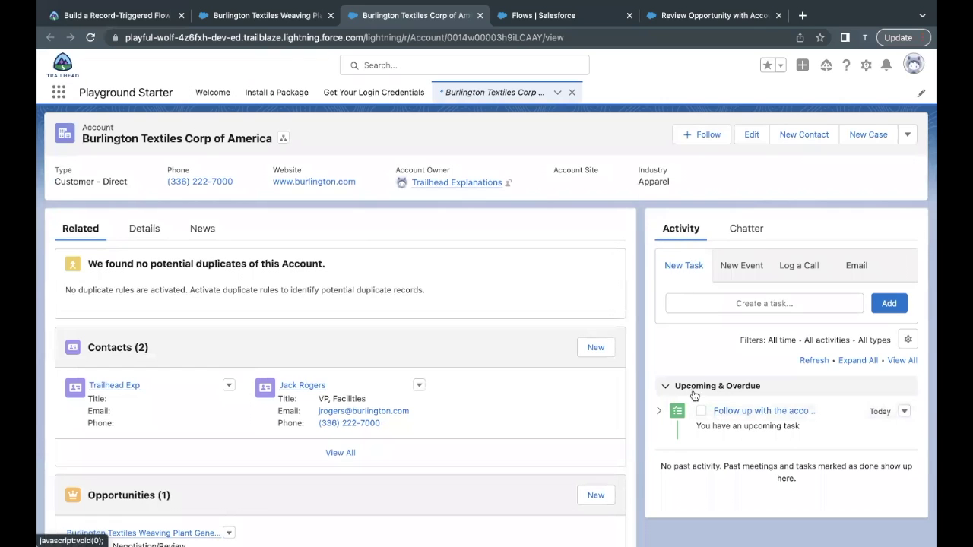
pyautogui.rightClick(744, 414)
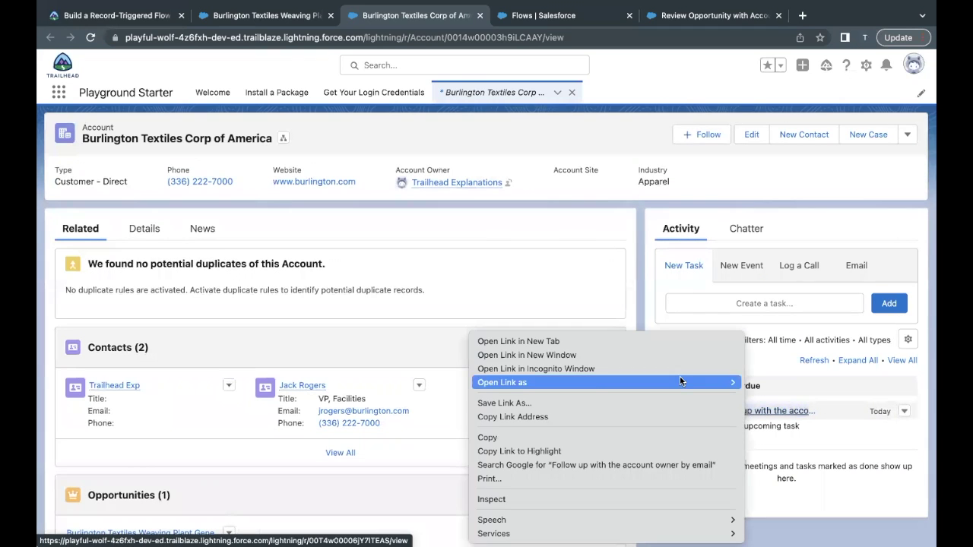
pyautogui.click(660, 341)
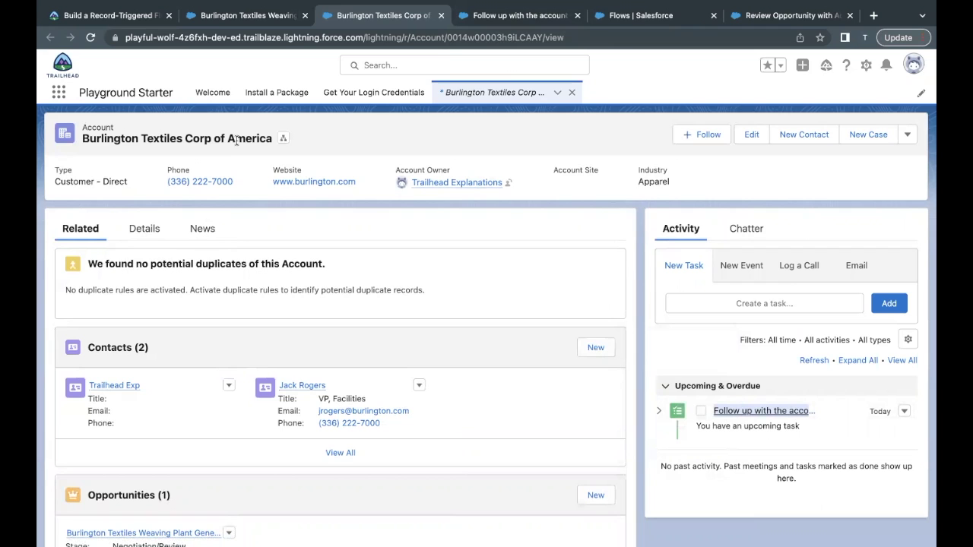
# Confirm the task's Related To is Burlington Textiles Corp of America and its due date is 12/3/2022
pyautogui.click(507, 18)
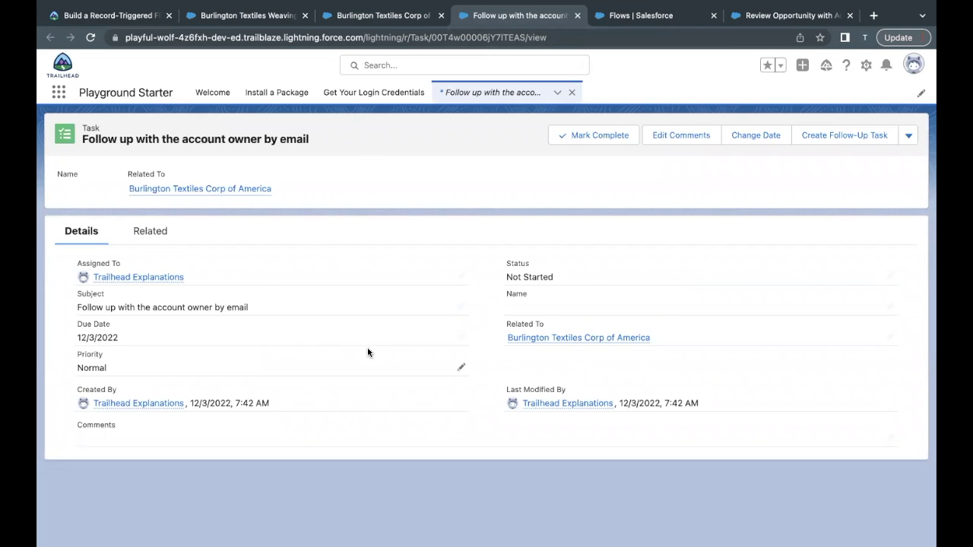
pyautogui.moveTo(90, 280)
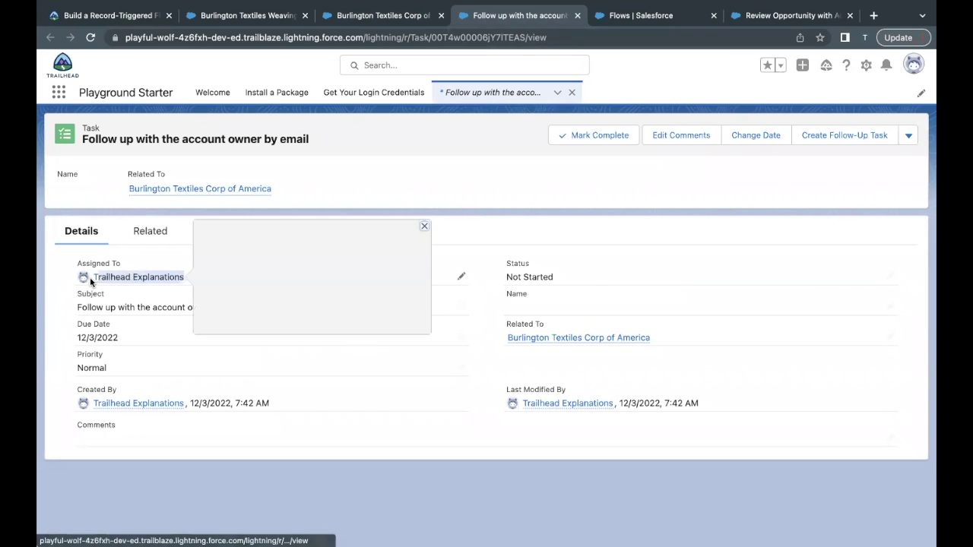
pyautogui.moveTo(117, 192); pyautogui.dragTo(206, 222)
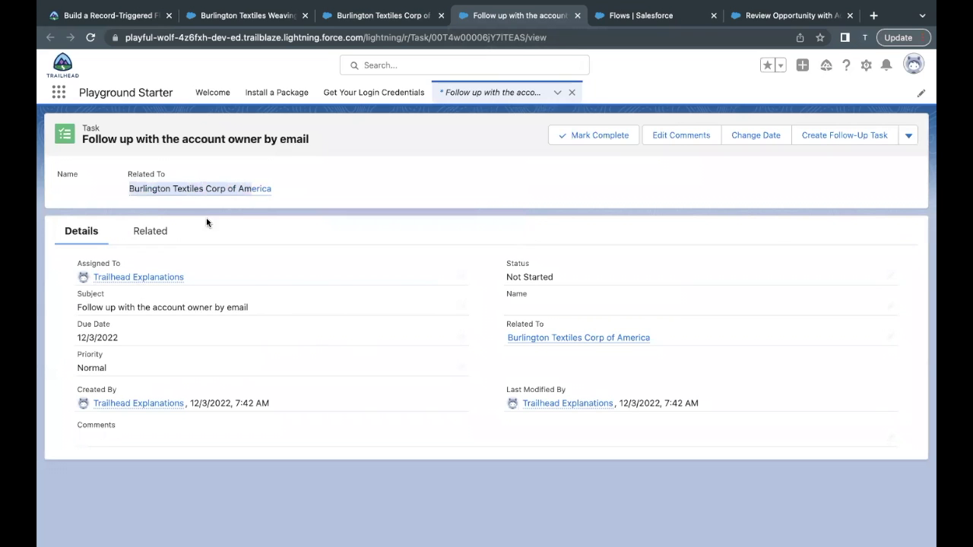
pyautogui.click(282, 196)
pyautogui.moveTo(284, 197); pyautogui.dragTo(166, 174)
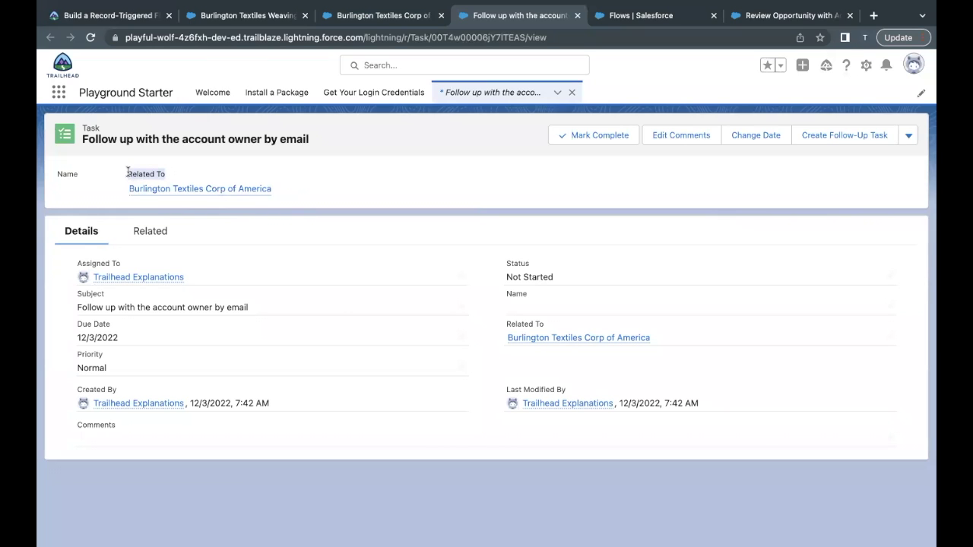
pyautogui.moveTo(124, 186); pyautogui.dragTo(277, 191)
pyautogui.moveTo(237, 227); pyautogui.dragTo(172, 302)
pyautogui.click(58, 278)
pyautogui.click(196, 298)
pyautogui.moveTo(76, 338); pyautogui.dragTo(120, 343)
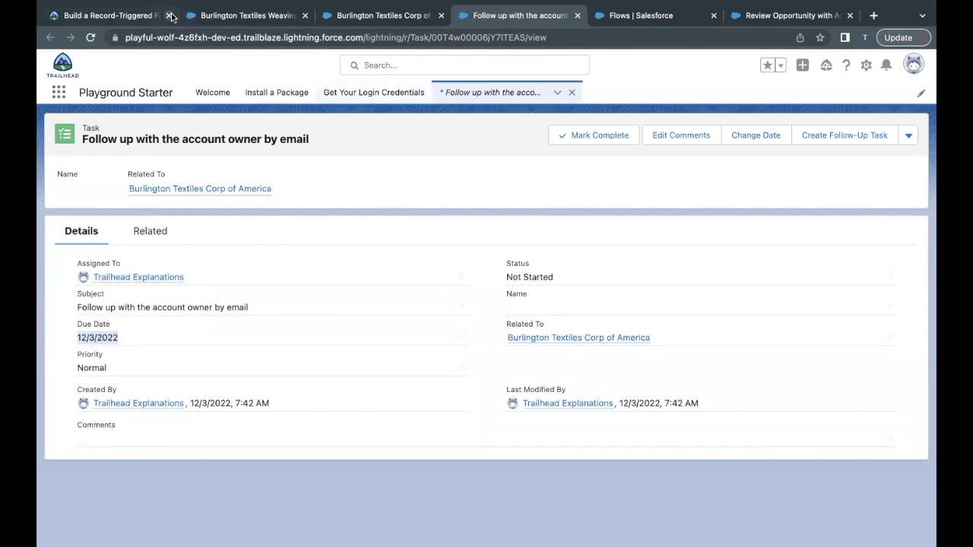
pyautogui.click(114, 15)
# Run Check Challenge on the Build a Record-Triggered Flow challenge for 500 points
pyautogui.click(235, 210)
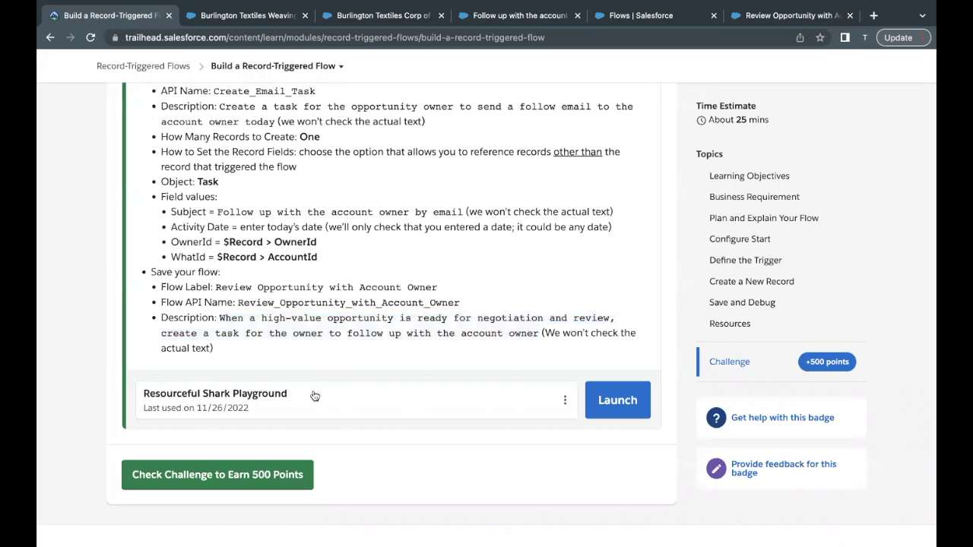
pyautogui.click(259, 474)
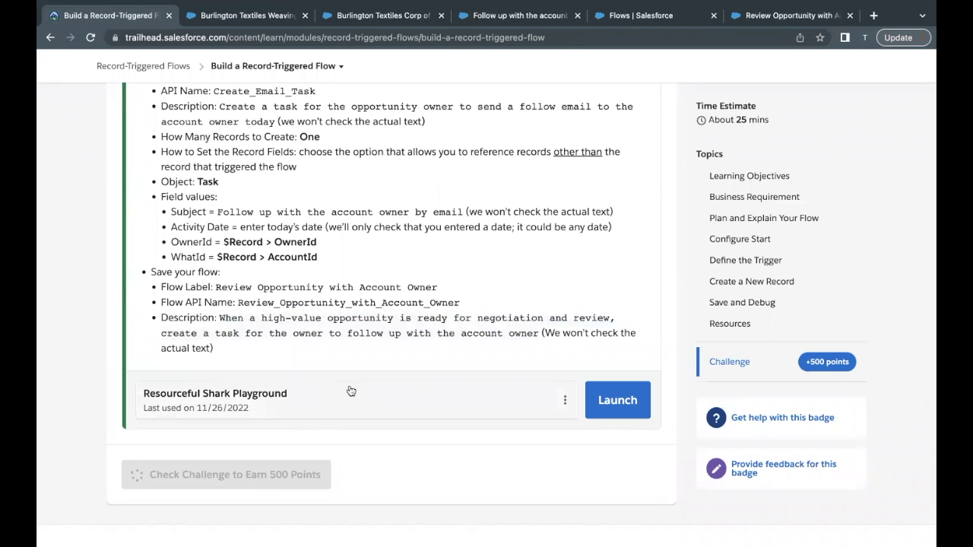